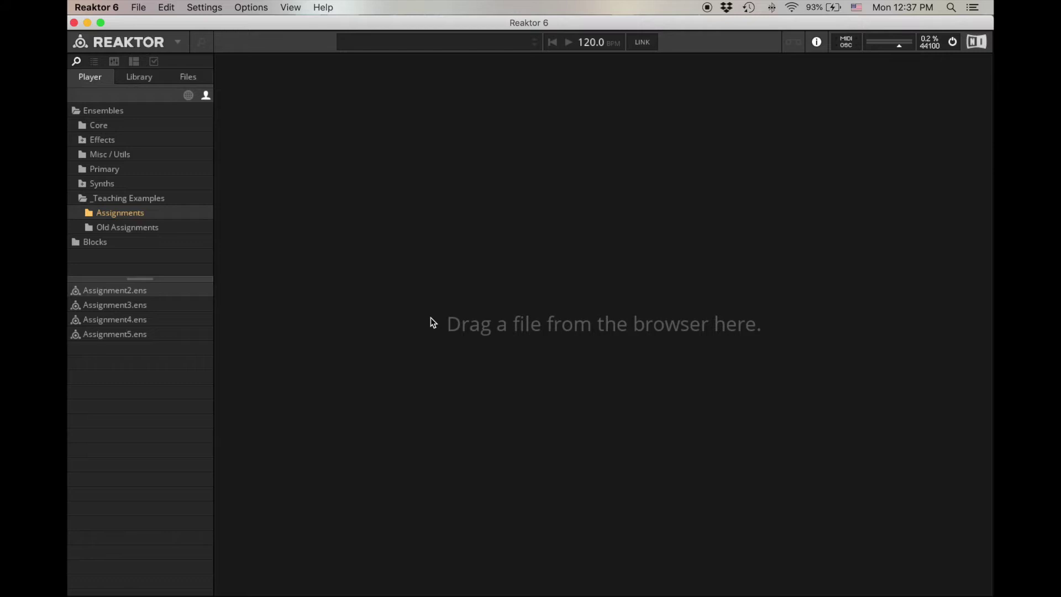
Start a new ensemble and delete its two In modules
{"action": "key", "text": "super+n"}
{"action": "left_click", "coordinate": [365, 380]}
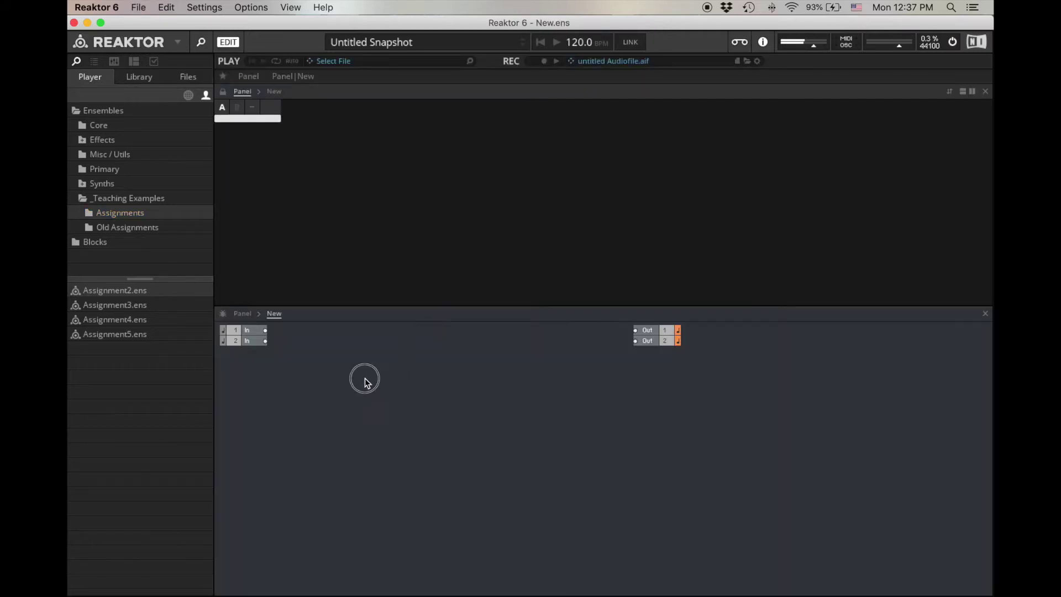
{"action": "left_click_drag", "start_coordinate": [365, 379], "coordinate": [239, 328]}
{"action": "key", "text": "Delete"}
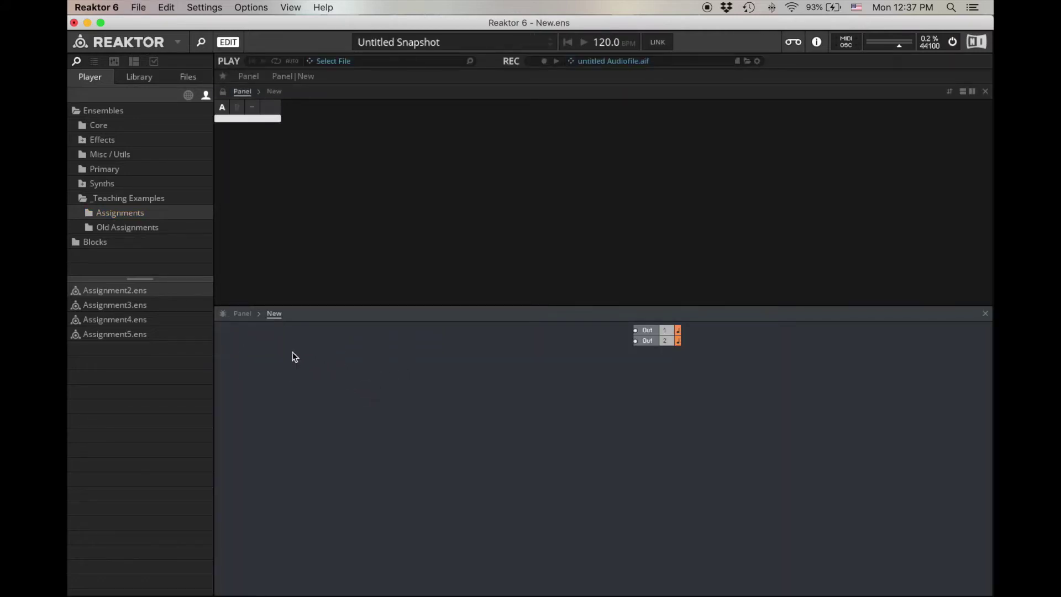
Insert a Sine Oscillator module and place it beside the outputs
{"action": "double_click", "coordinate": [349, 351]}
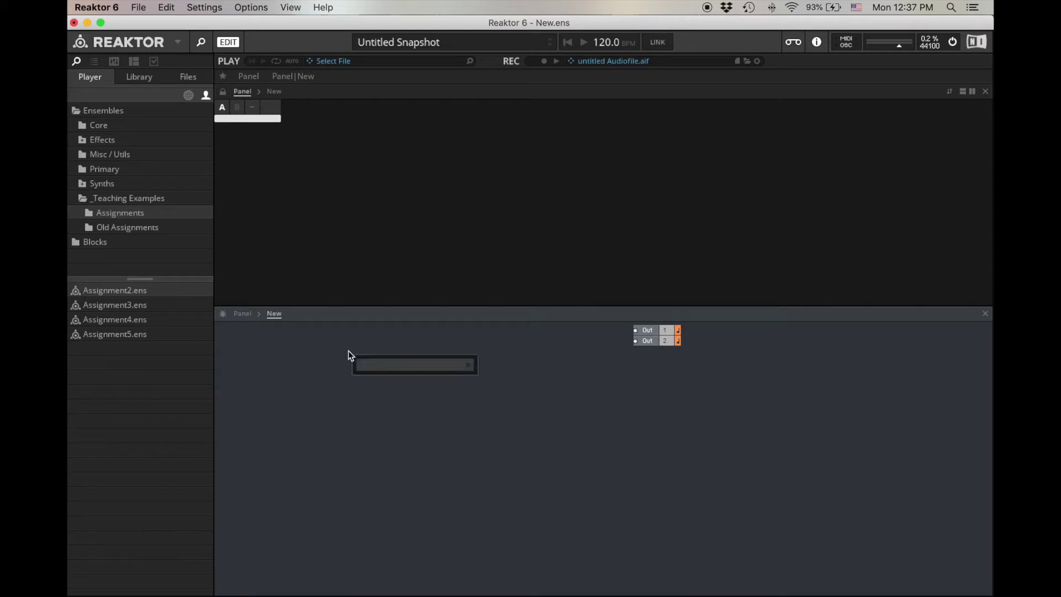
{"action": "type", "text": "sine"}
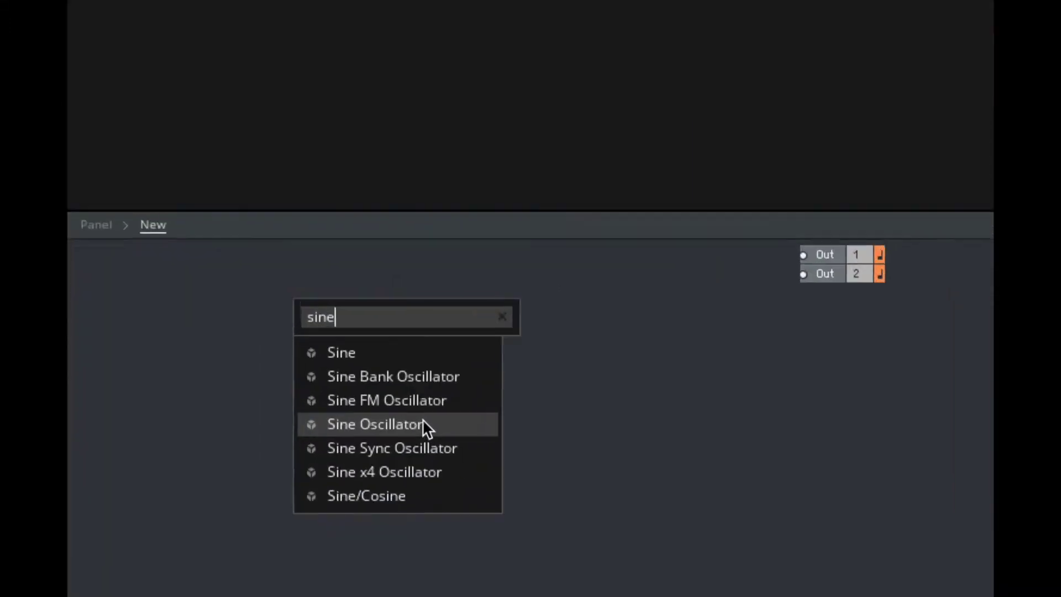
{"action": "left_click", "coordinate": [422, 419]}
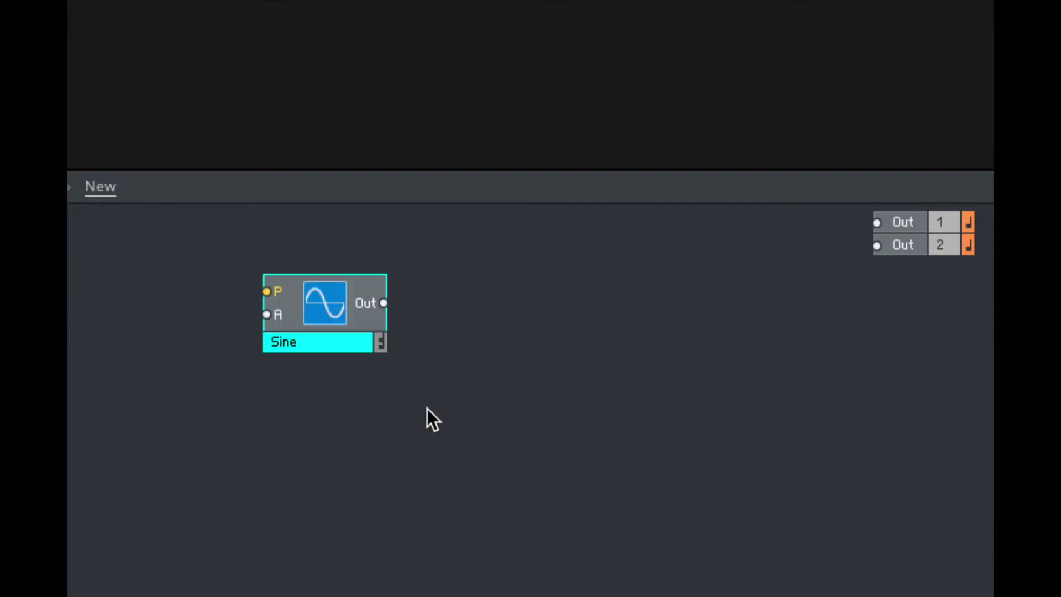
{"action": "left_click_drag", "start_coordinate": [332, 345], "coordinate": [578, 347]}
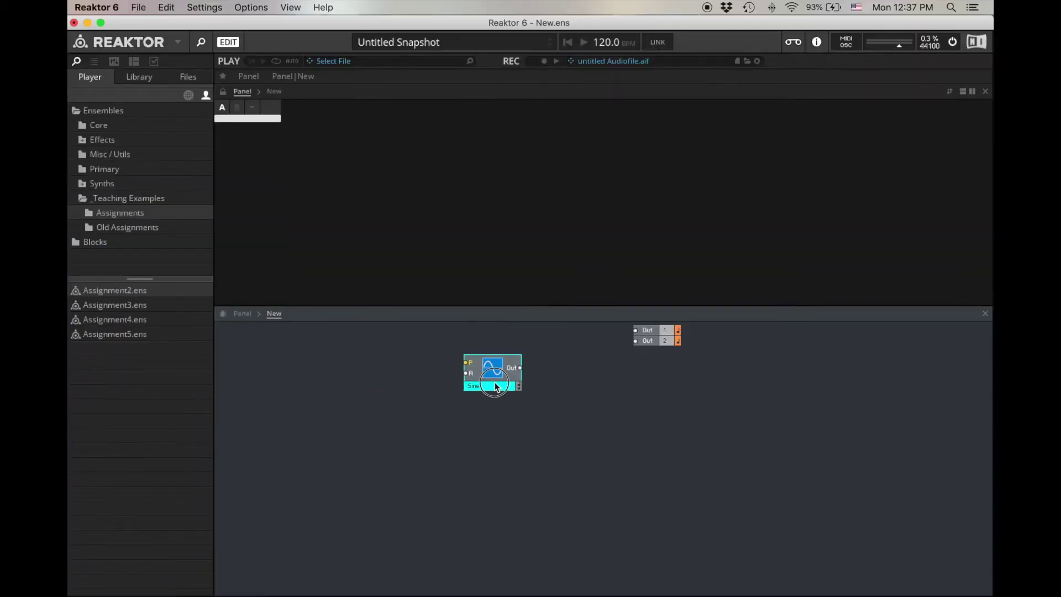
{"action": "left_click_drag", "start_coordinate": [496, 385], "coordinate": [466, 391]}
{"action": "left_click", "coordinate": [514, 397]}
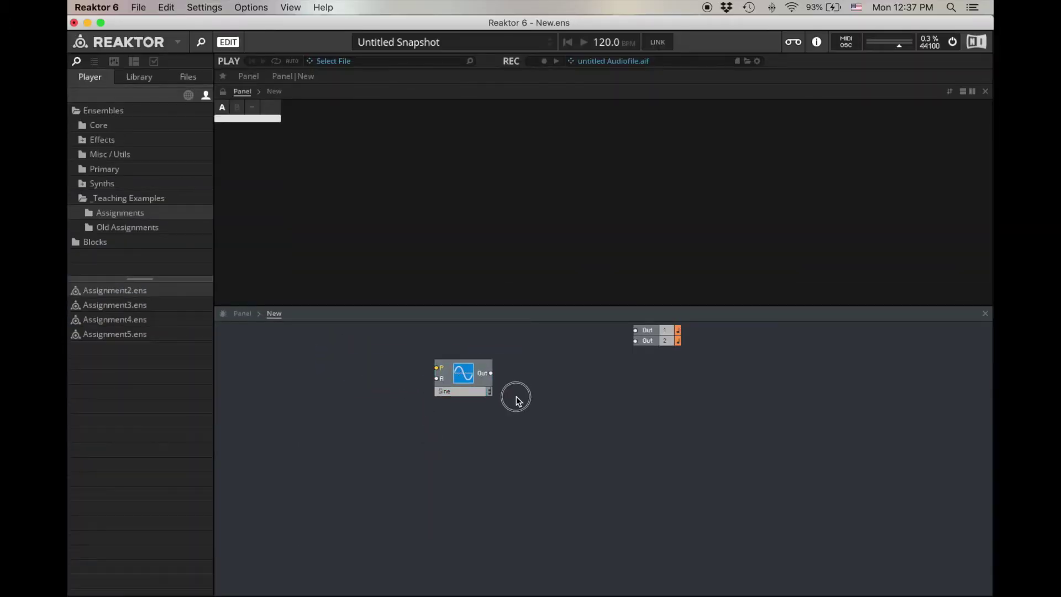
Add Note Pitch and Gate MIDI In modules, with Gate placed below NotePitch
{"action": "double_click", "coordinate": [372, 376]}
{"action": "type", "text": "note"}
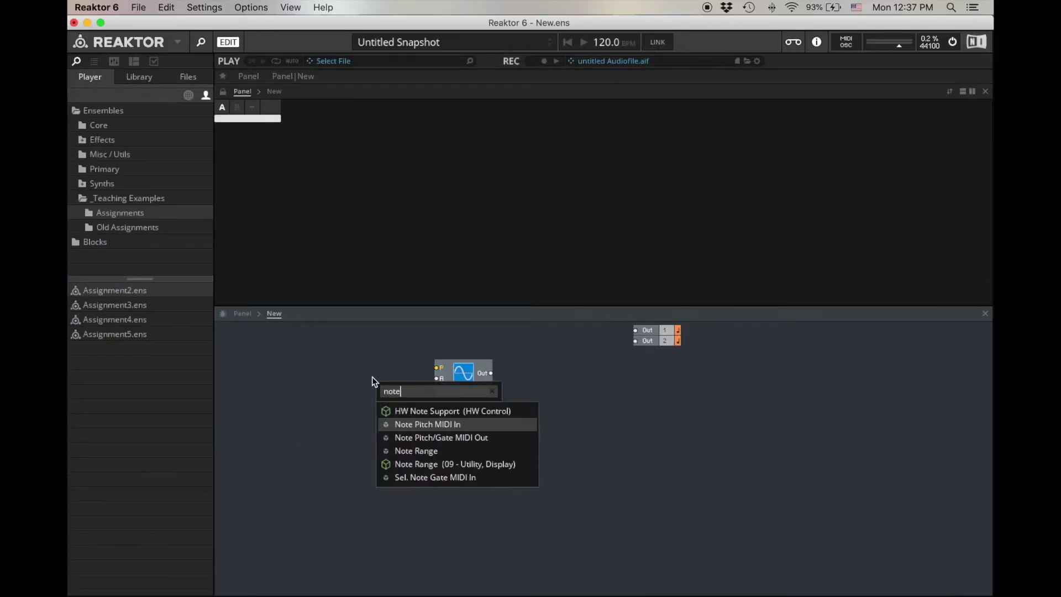
{"action": "key", "text": "Return"}
{"action": "double_click", "coordinate": [372, 381]}
{"action": "type", "text": "gat"}
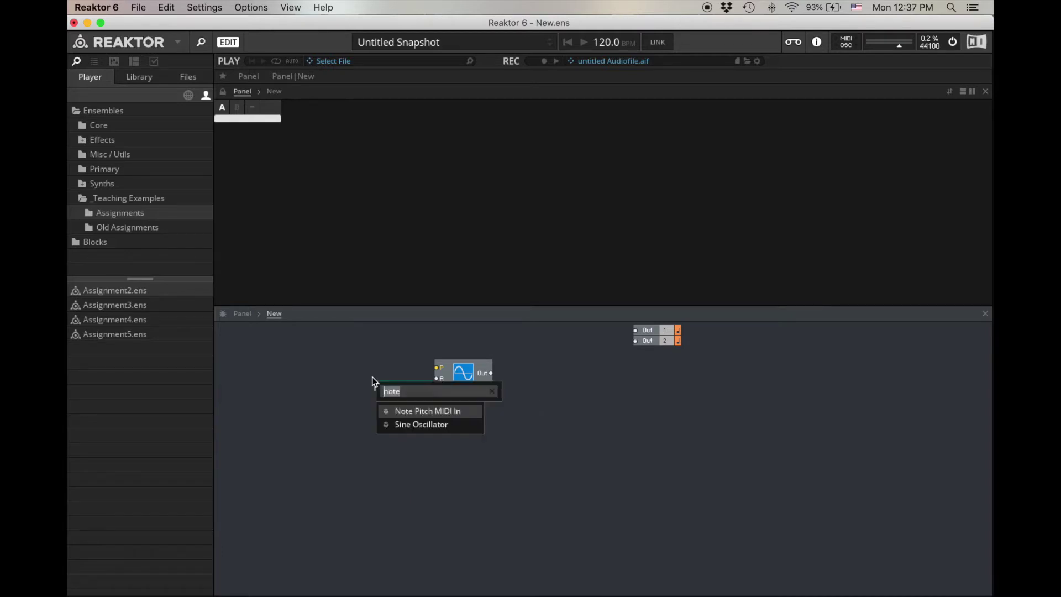
{"action": "key", "text": "Return"}
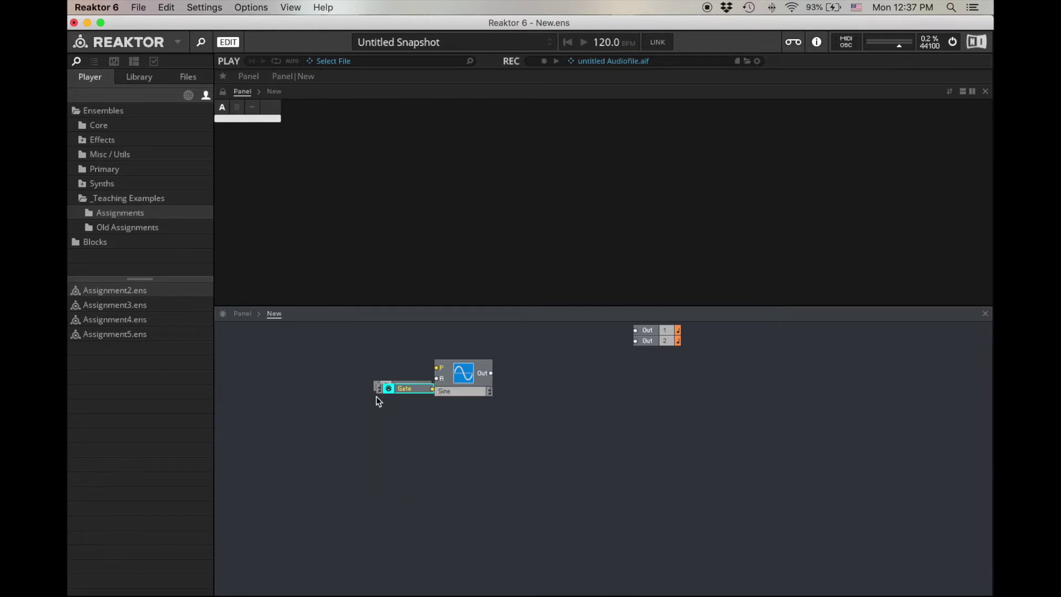
{"action": "left_click_drag", "start_coordinate": [375, 391], "coordinate": [436, 368]}
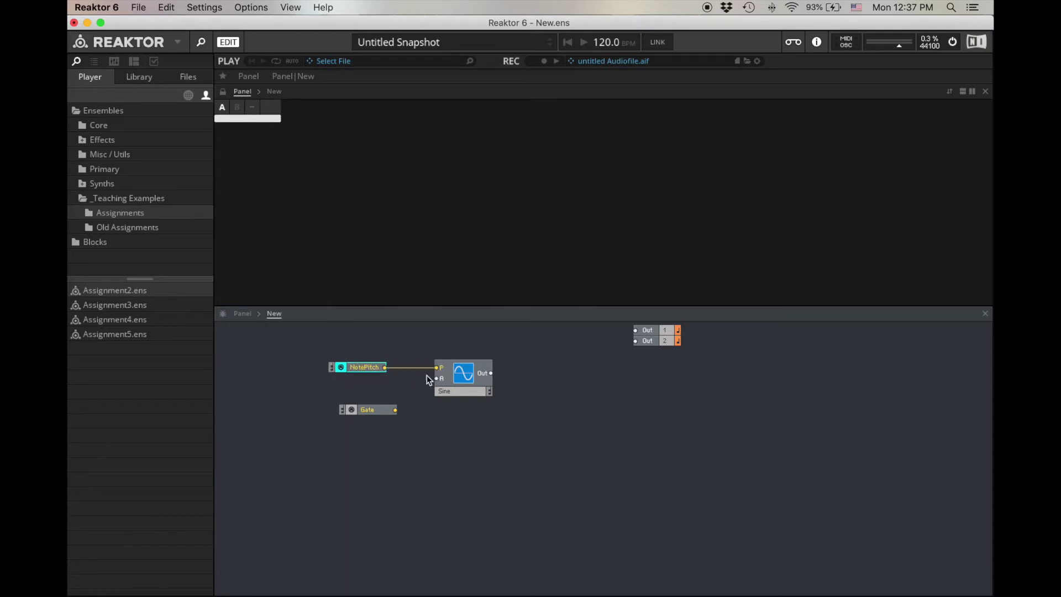
{"action": "left_click_drag", "start_coordinate": [374, 415], "coordinate": [311, 416]}
{"action": "left_click", "coordinate": [367, 435]}
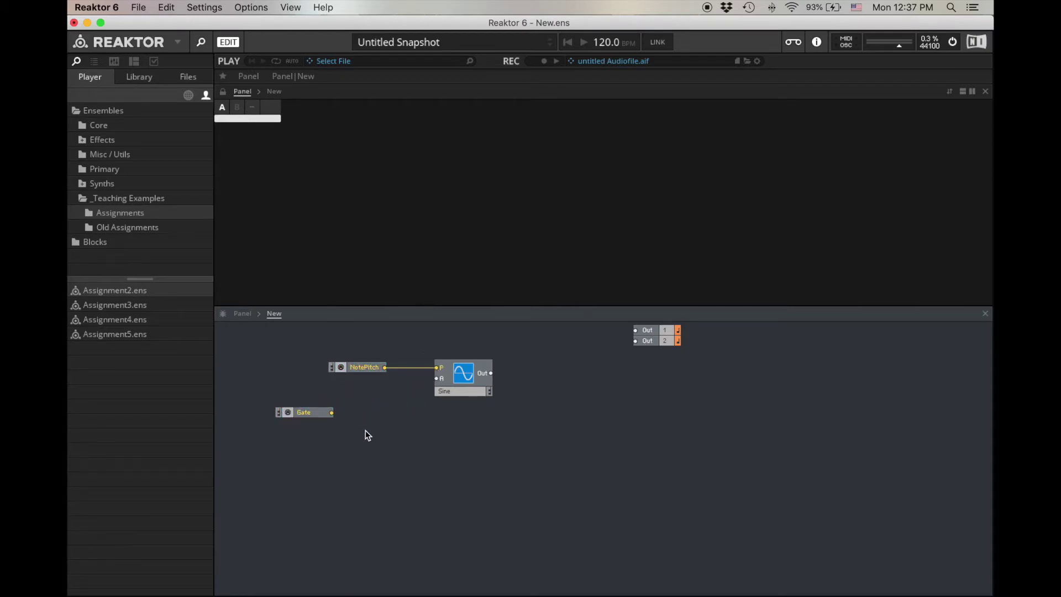
Add an AR Envelope with Gate driving its G input and its output driving the Sine's A input
{"action": "double_click", "coordinate": [365, 430]}
{"action": "type", "text": "ar"}
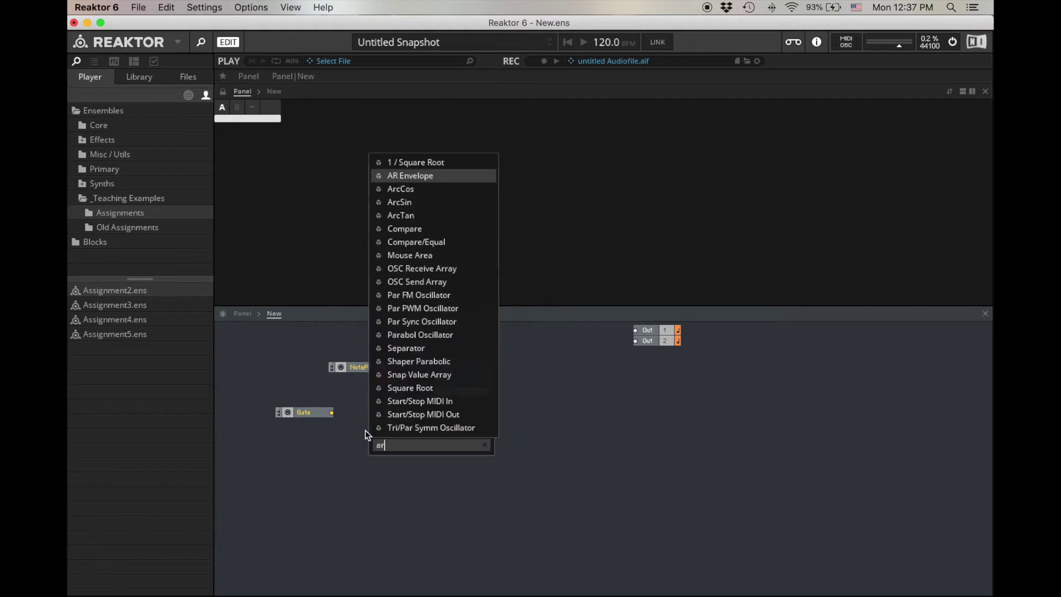
{"action": "key", "text": "Return"}
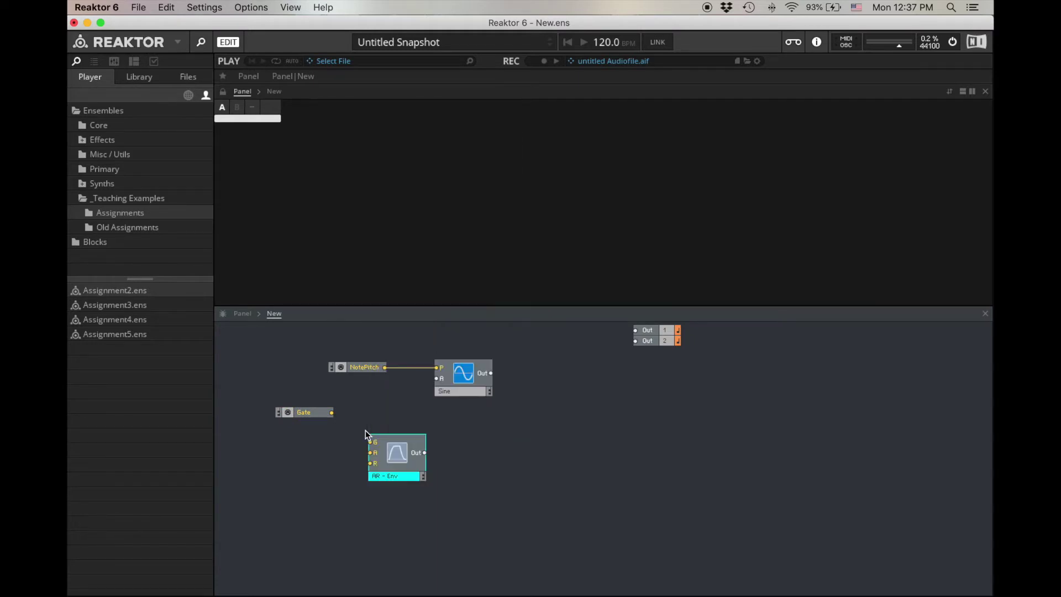
{"action": "left_click_drag", "start_coordinate": [331, 412], "coordinate": [371, 424]}
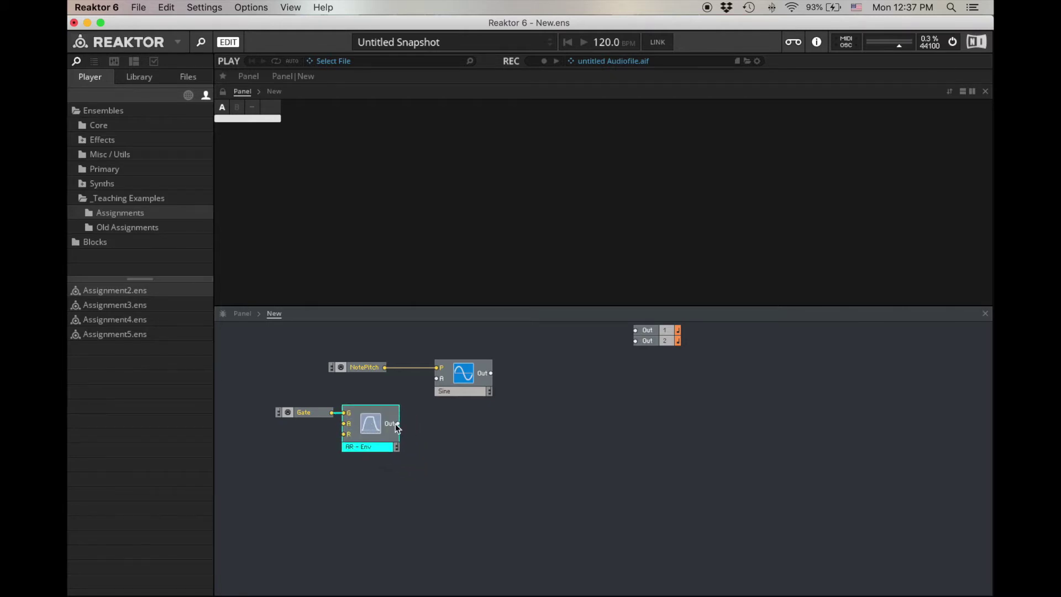
{"action": "left_click_drag", "start_coordinate": [398, 423], "coordinate": [636, 330]}
{"action": "left_click", "coordinate": [493, 446]}
Route the Sine output to Out 1 and Out 2
{"action": "left_click_drag", "start_coordinate": [491, 373], "coordinate": [635, 341]}
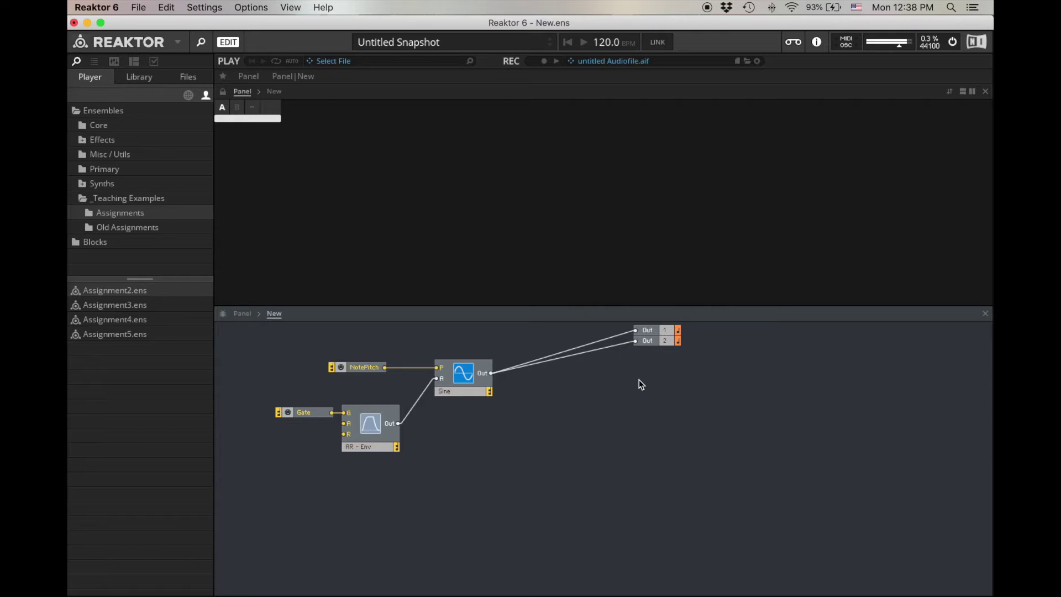
{"action": "left_click_drag", "start_coordinate": [653, 337], "coordinate": [643, 374]}
{"action": "left_click", "coordinate": [563, 435]}
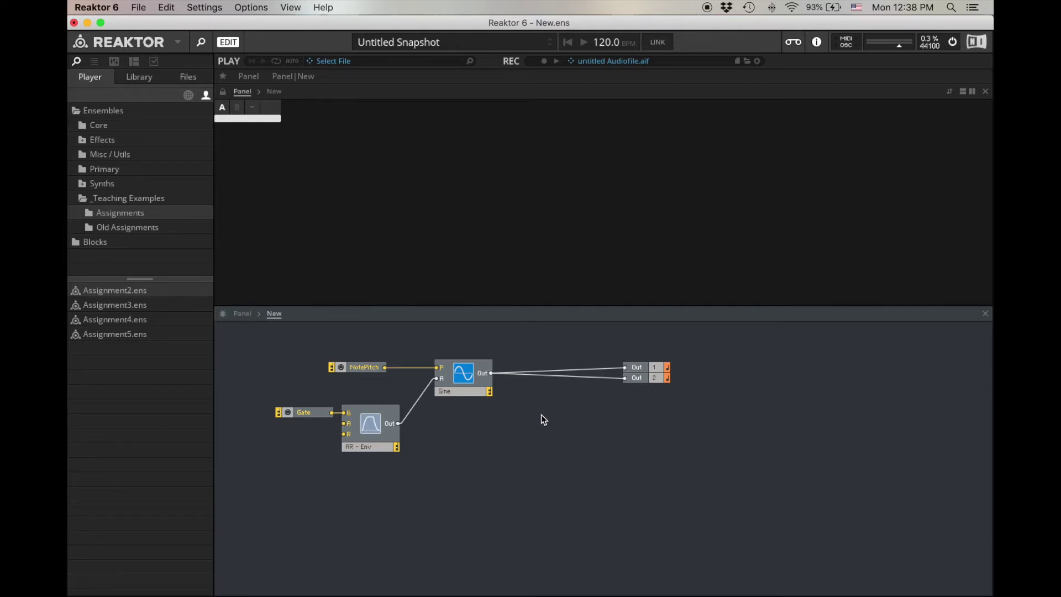
{"action": "right_click", "coordinate": [542, 414]}
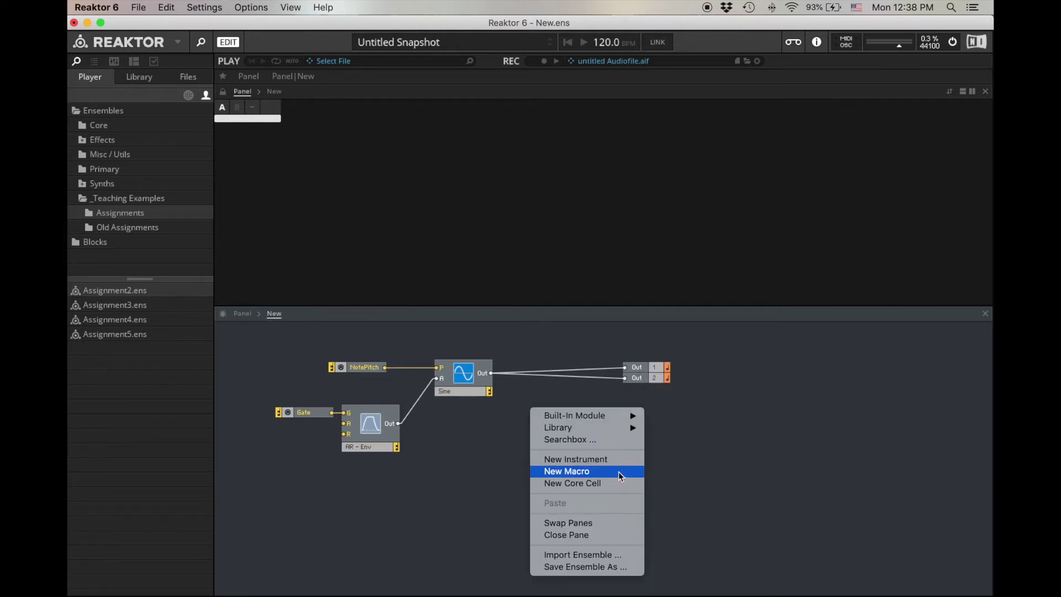
Create a new empty macro named 'Ring Mod'
{"action": "left_click", "coordinate": [618, 472]}
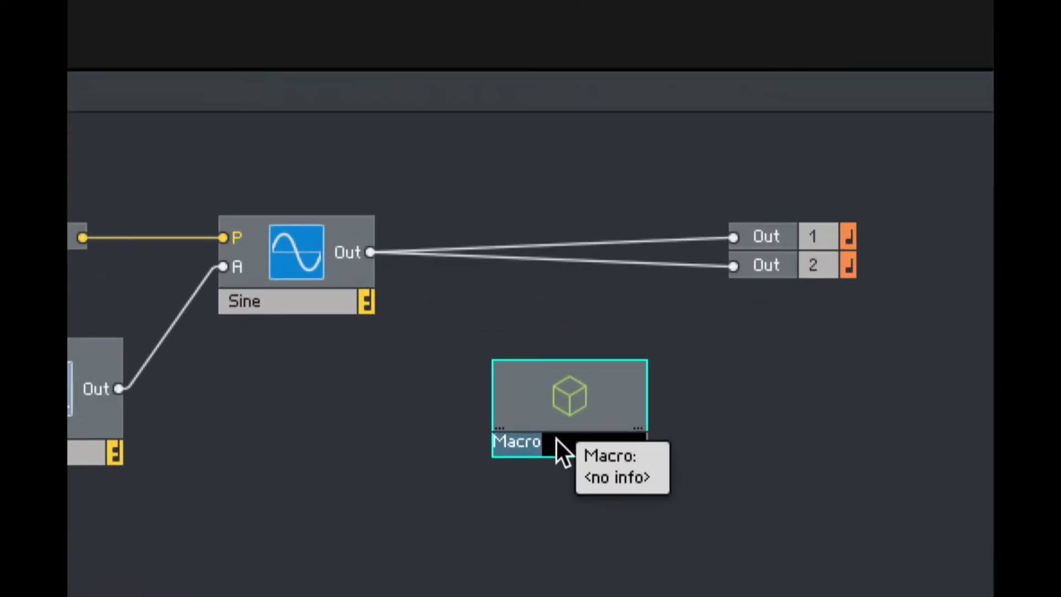
{"action": "type", "text": "Ring"}
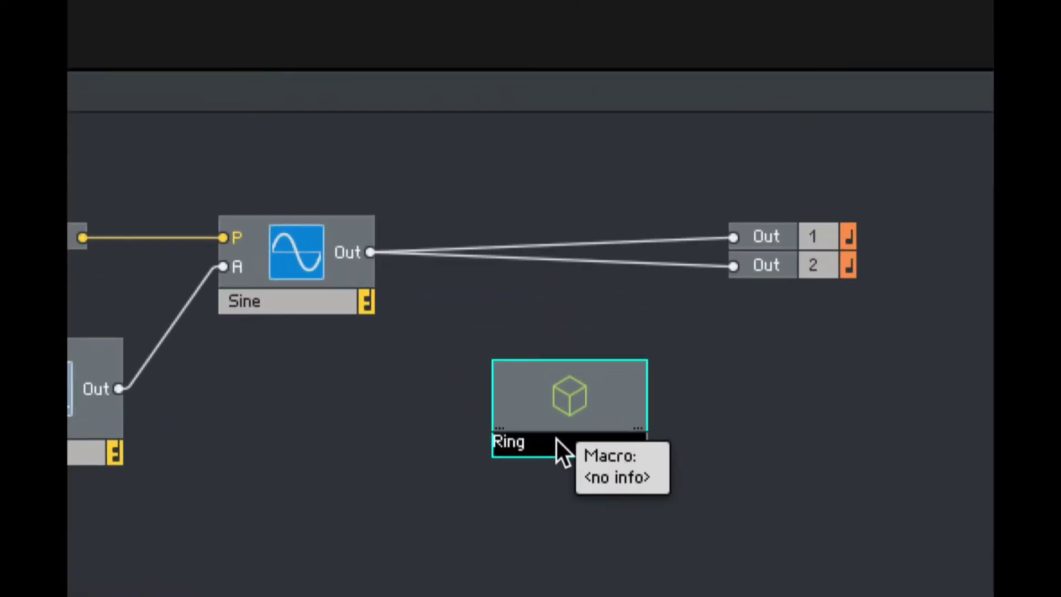
{"action": "type", "text": " Mod"}
{"action": "key", "text": "Return"}
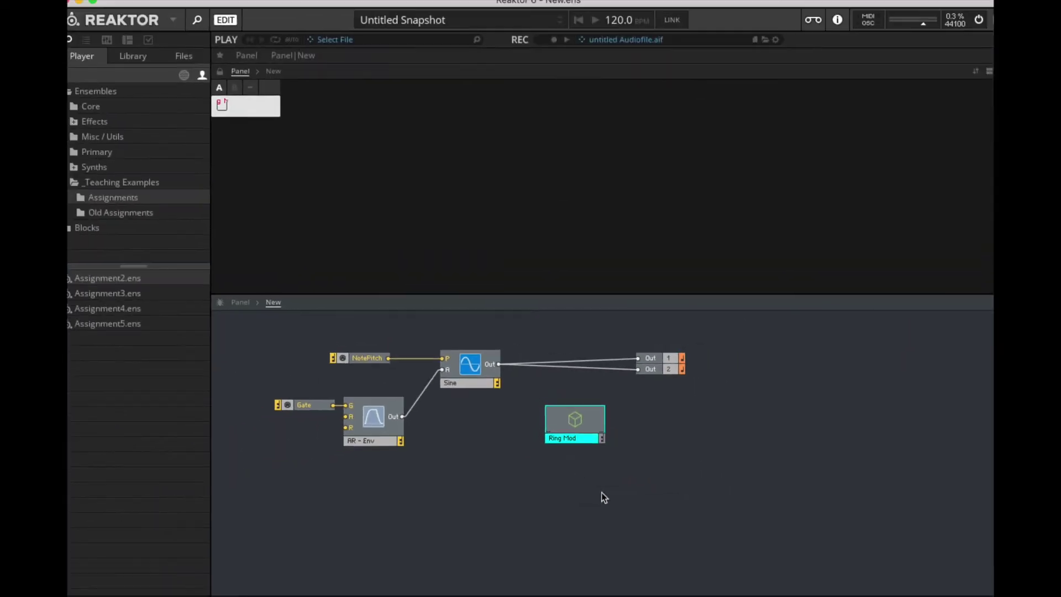
{"action": "left_click", "coordinate": [603, 492]}
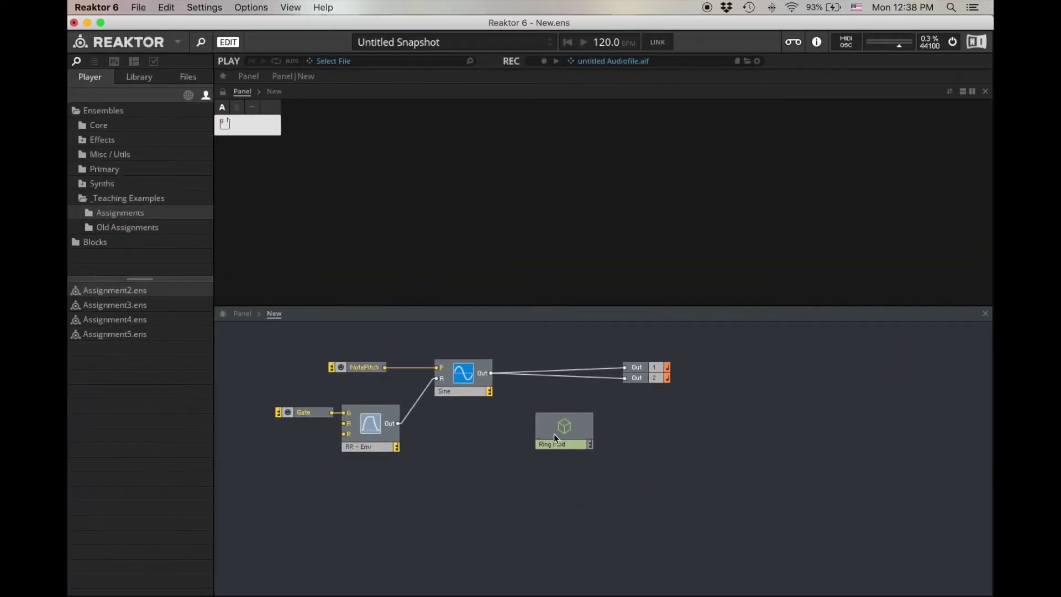
Inside Ring Mod, insert an In Port and an Out Port module
{"action": "double_click", "coordinate": [563, 439]}
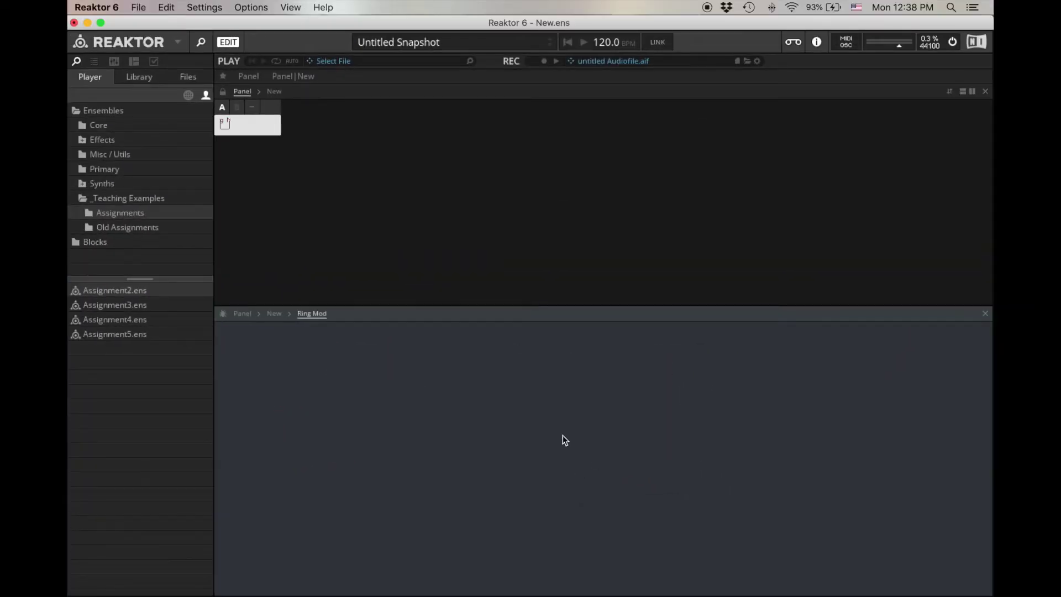
{"action": "double_click", "coordinate": [351, 375]}
{"action": "type", "text": "in"}
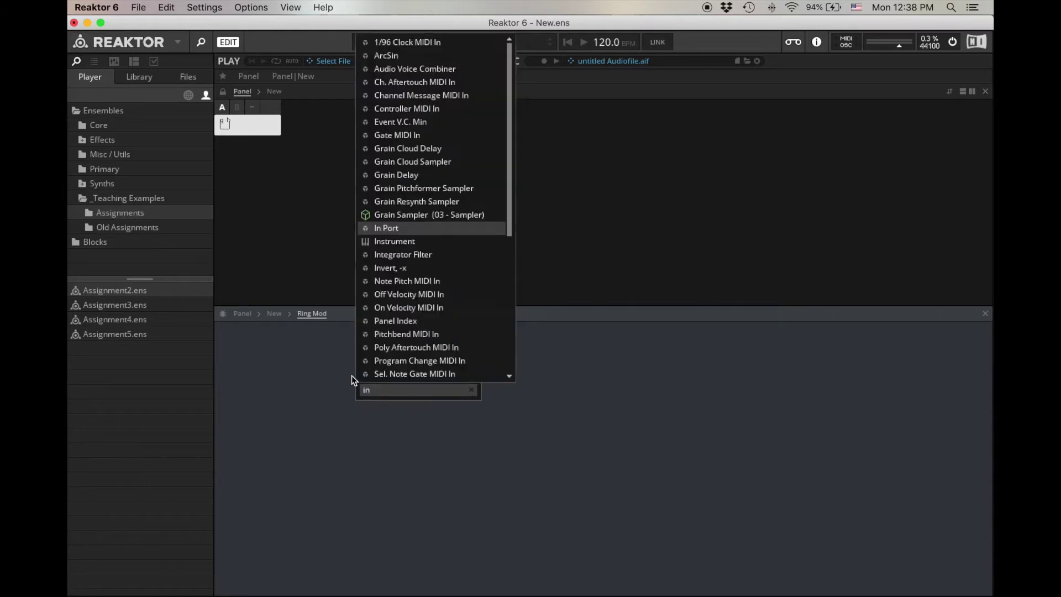
{"action": "key", "text": "Return"}
{"action": "left_click", "coordinate": [502, 385]}
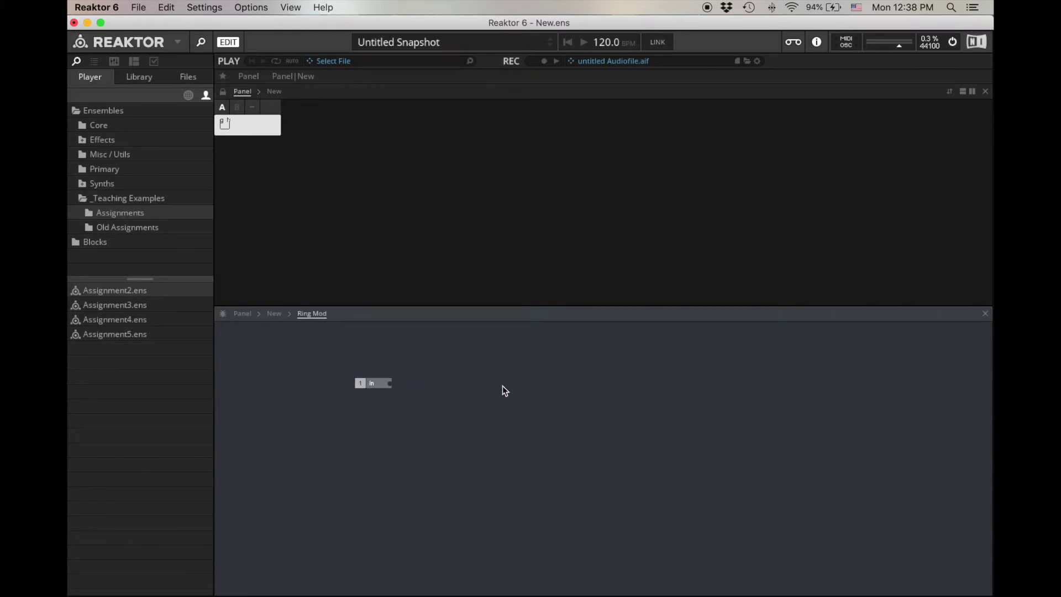
{"action": "double_click", "coordinate": [502, 386]}
{"action": "type", "text": "out"}
{"action": "key", "text": "Return"}
{"action": "left_click", "coordinate": [519, 393]}
Patch the Ring Mod macro between the Sine output and the audio outputs
{"action": "double_click", "coordinate": [457, 436]}
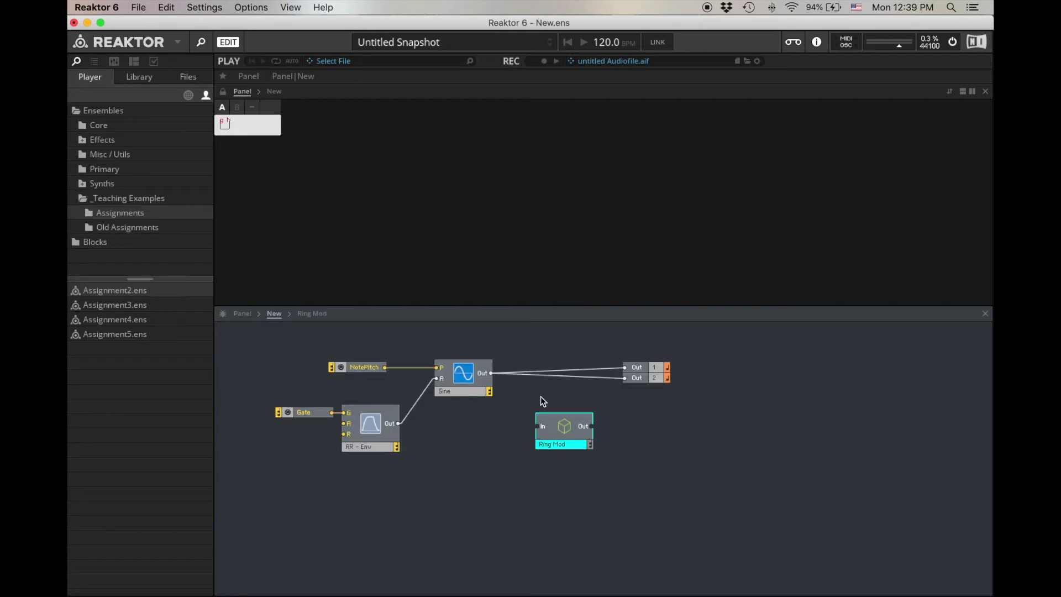
{"action": "left_click_drag", "start_coordinate": [493, 383], "coordinate": [625, 367]}
{"action": "left_click_drag", "start_coordinate": [592, 429], "coordinate": [624, 378]}
{"action": "left_click_drag", "start_coordinate": [565, 442], "coordinate": [560, 389]}
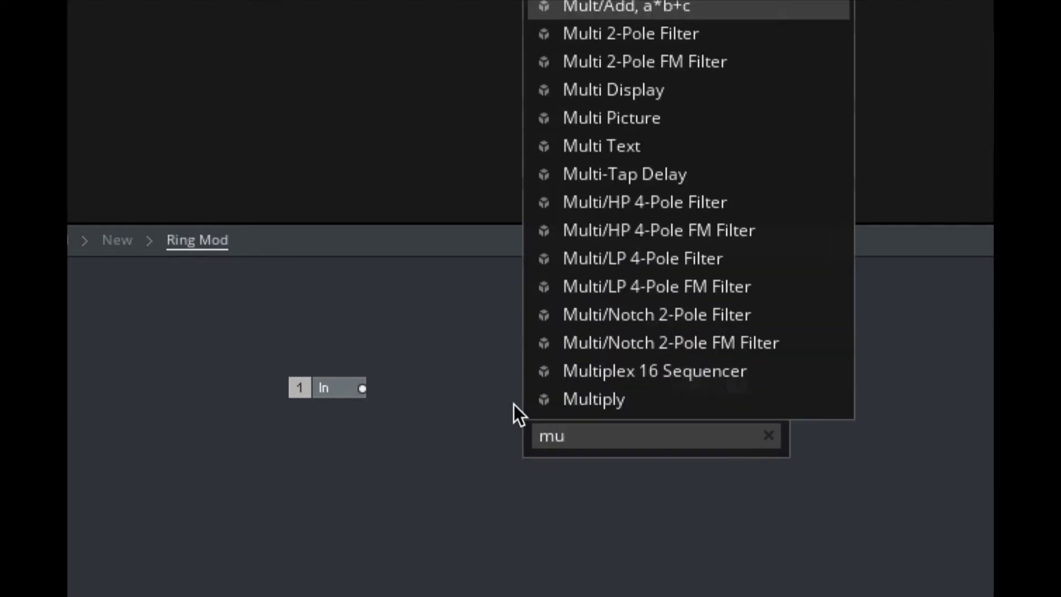
Insert a Multiply module inside Ring Mod
{"action": "type", "text": "l"}
{"action": "key", "text": "Down"}
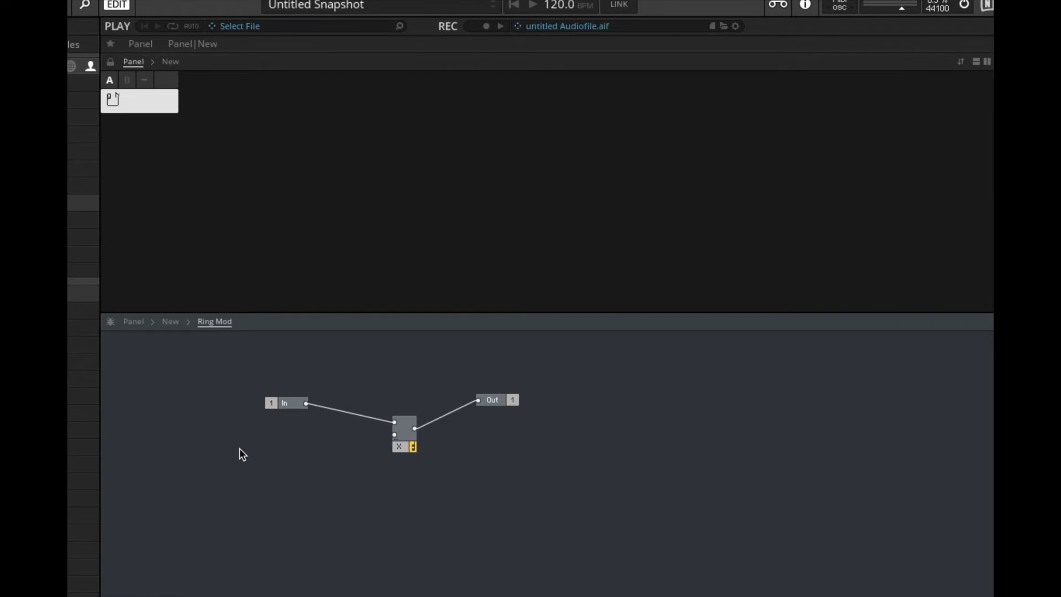
{"action": "double_click", "coordinate": [240, 448]}
Add a sine oscillator feeding the Multiply module's second input
{"action": "type", "text": "sine"}
{"action": "key", "text": "Down"}
{"action": "key", "text": "Down"}
{"action": "key", "text": "Down"}
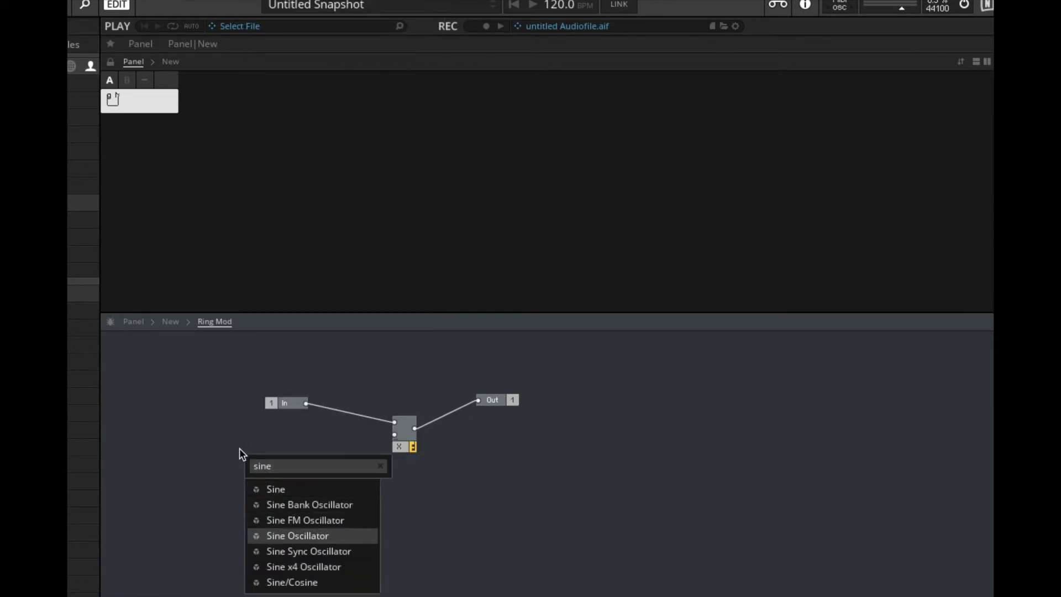
{"action": "key", "text": "Return"}
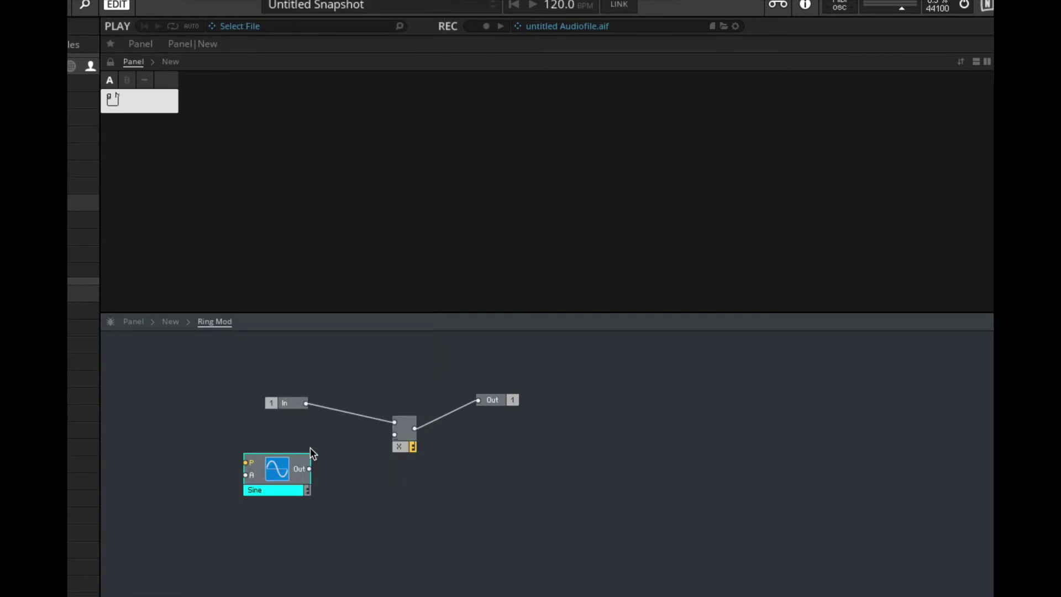
{"action": "left_click_drag", "start_coordinate": [281, 473], "coordinate": [326, 461]}
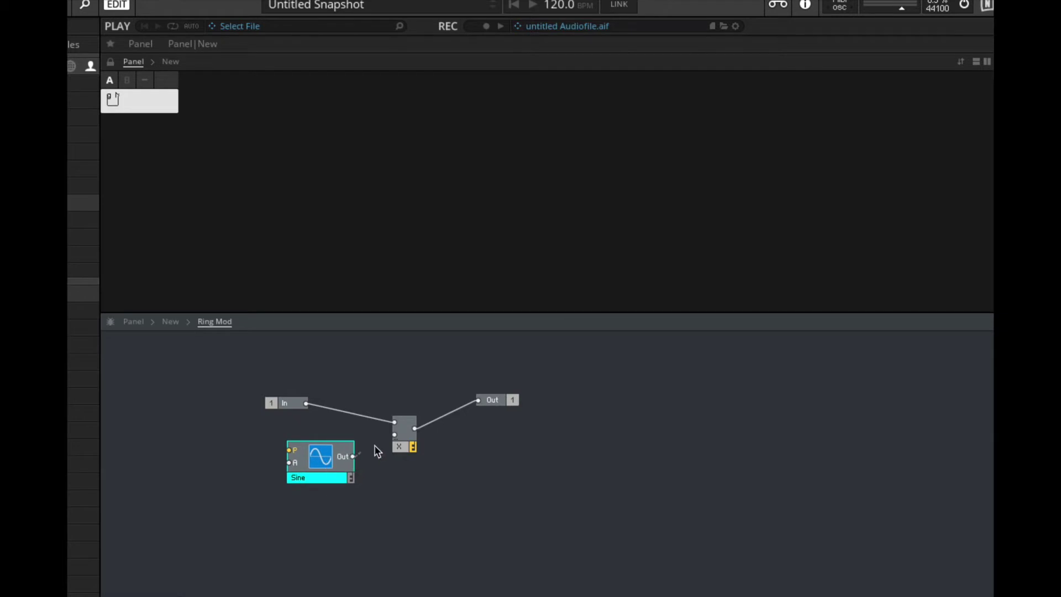
{"action": "left_click_drag", "start_coordinate": [392, 432], "coordinate": [394, 435]}
{"action": "left_click", "coordinate": [406, 483]}
Give the sine a constant amplitude of 1 and a Pitch control knob
{"action": "right_click", "coordinate": [296, 465]}
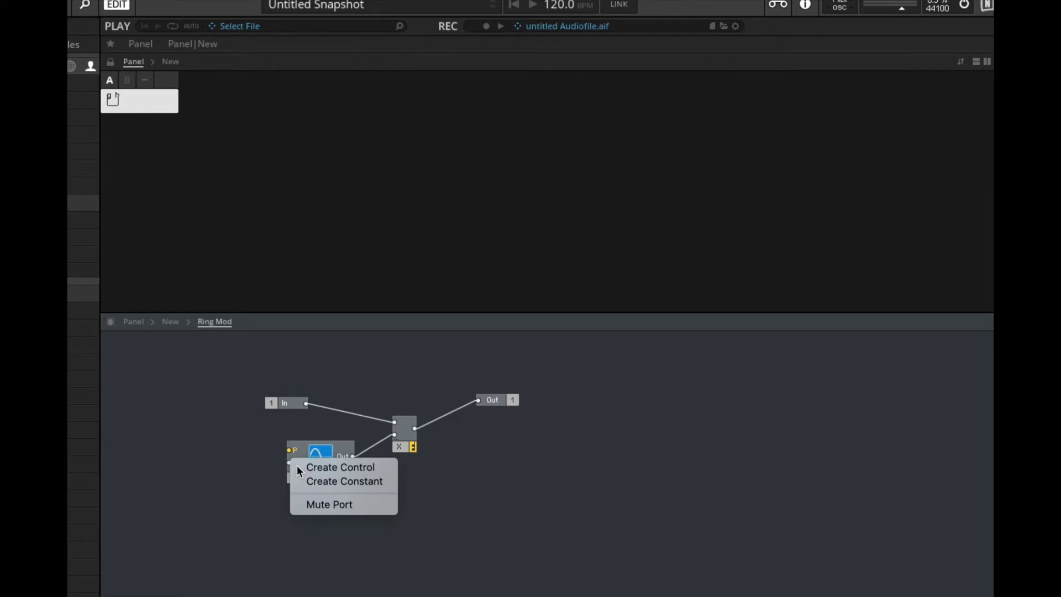
{"action": "left_click", "coordinate": [337, 479]}
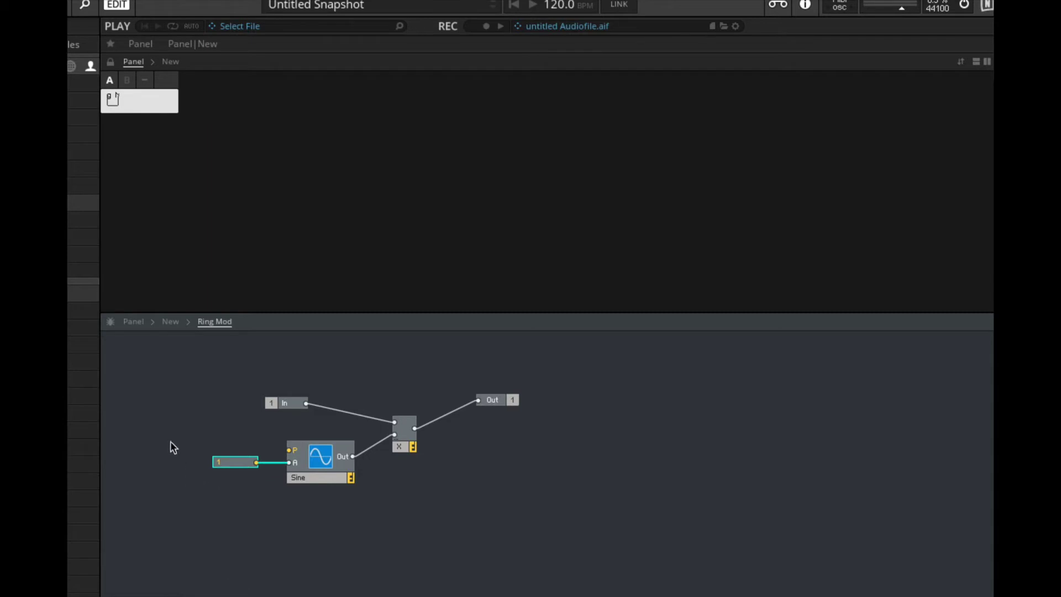
{"action": "right_click", "coordinate": [292, 452]}
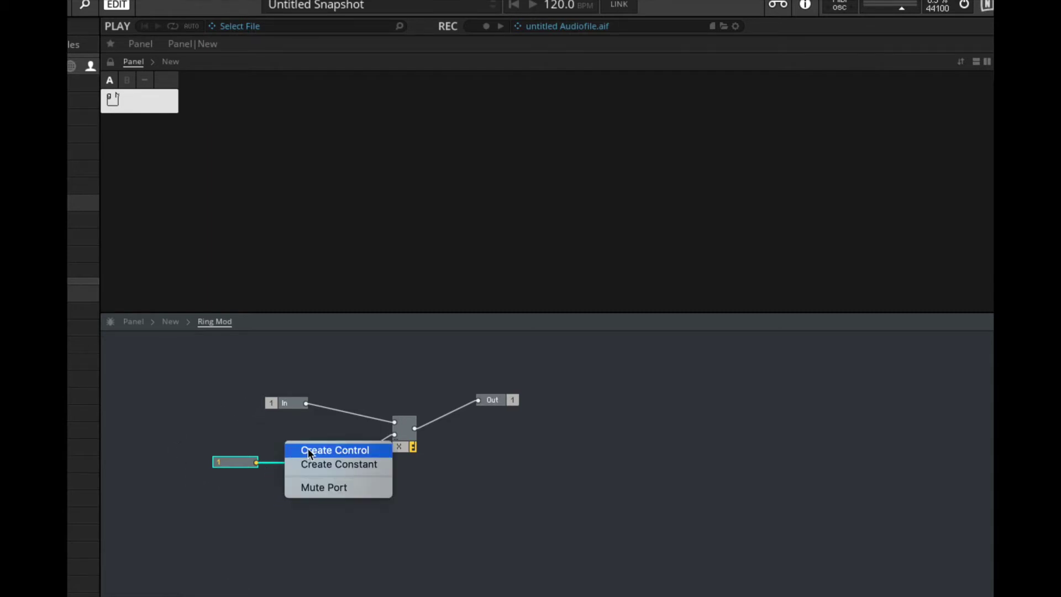
{"action": "left_click", "coordinate": [307, 449]}
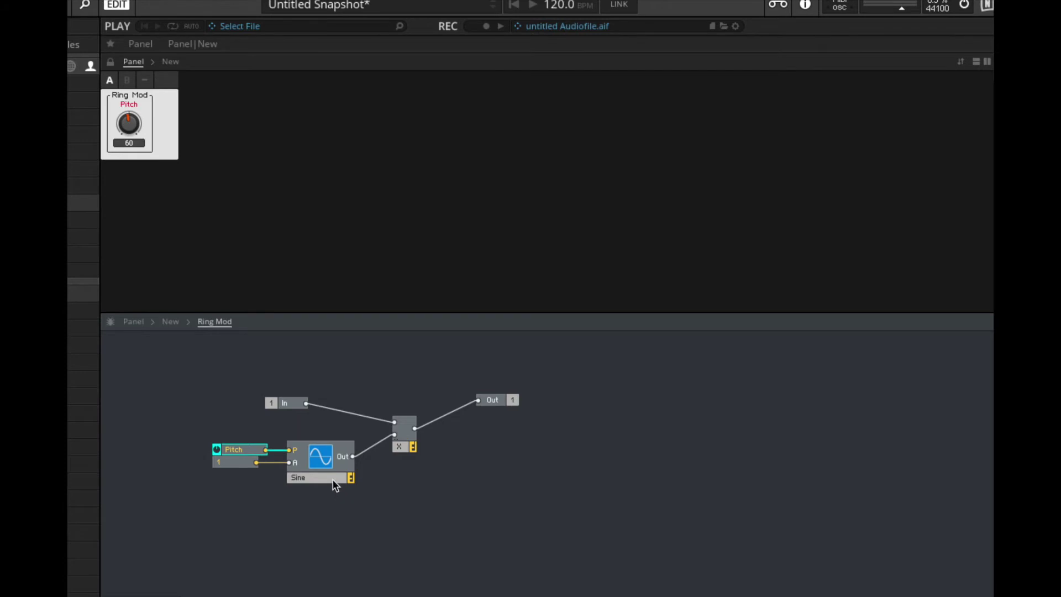
{"action": "mouse_move", "coordinate": [322, 470]}
Sweep the Pitch knob from 0 to 71, settle it at 20, and move Out right
{"action": "left_click_drag", "start_coordinate": [127, 129], "coordinate": [130, 178]}
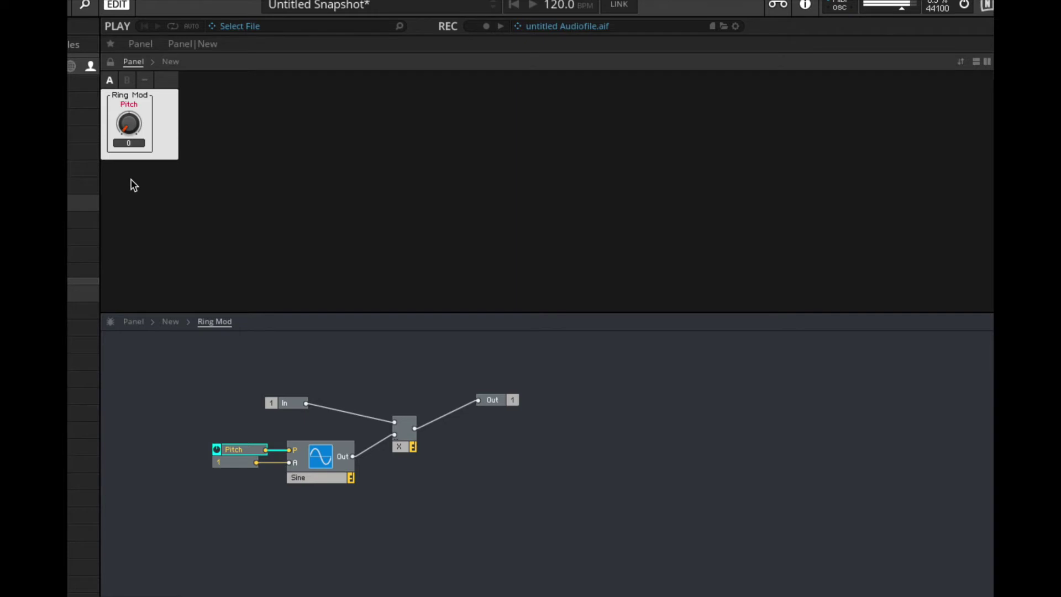
{"action": "left_click_drag", "start_coordinate": [137, 126], "coordinate": [138, 106]}
{"action": "scroll", "coordinate": [130, 112], "scroll_direction": "up", "scroll_amount": 5}
{"action": "scroll", "coordinate": [131, 126], "scroll_direction": "up", "scroll_amount": 6}
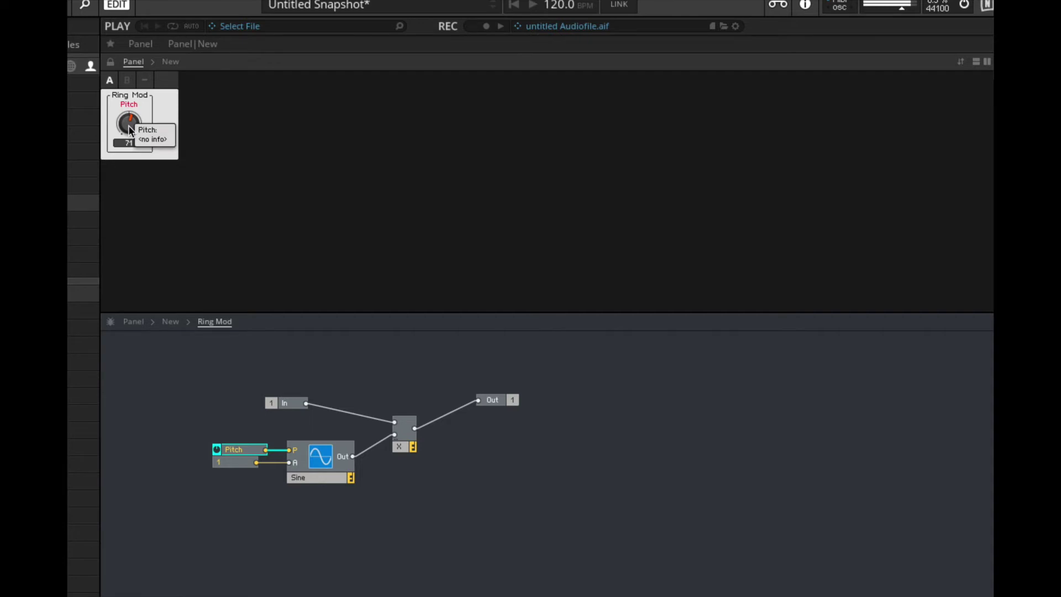
{"action": "mouse_move", "coordinate": [128, 125]}
{"action": "left_mouse_down"}
{"action": "mouse_move", "coordinate": [118, 167]}
{"action": "mouse_move", "coordinate": [133, 115]}
{"action": "left_mouse_up"}
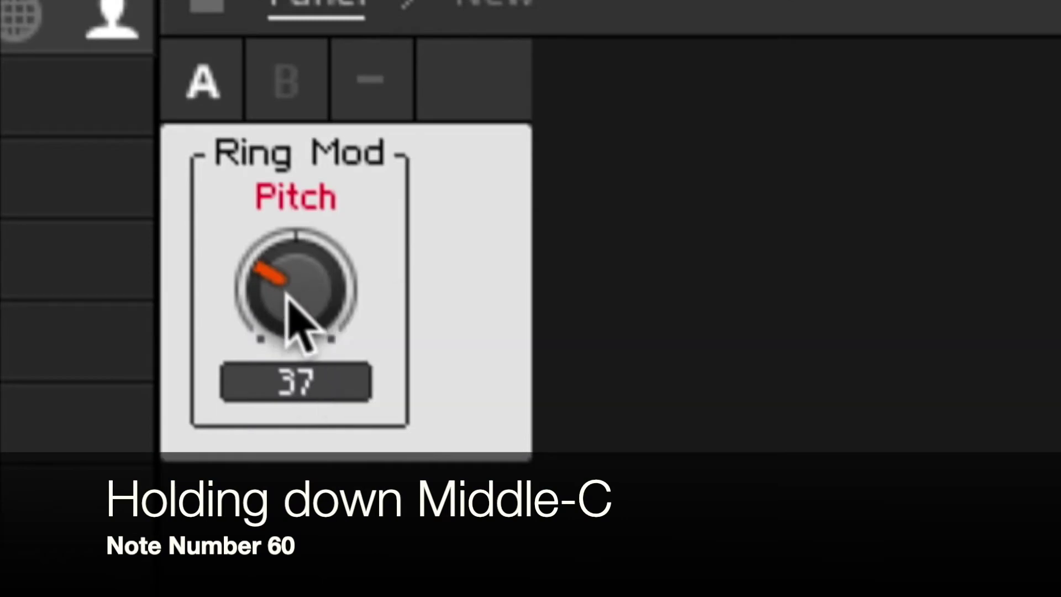
{"action": "left_click_drag", "start_coordinate": [126, 127], "coordinate": [125, 147]}
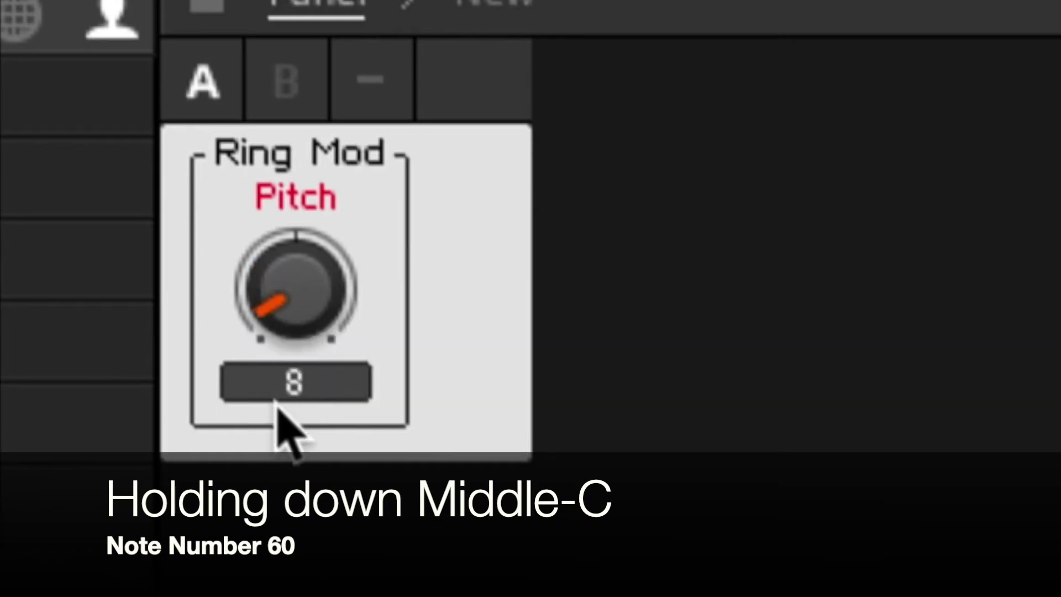
{"action": "left_click_drag", "start_coordinate": [277, 408], "coordinate": [249, 367]}
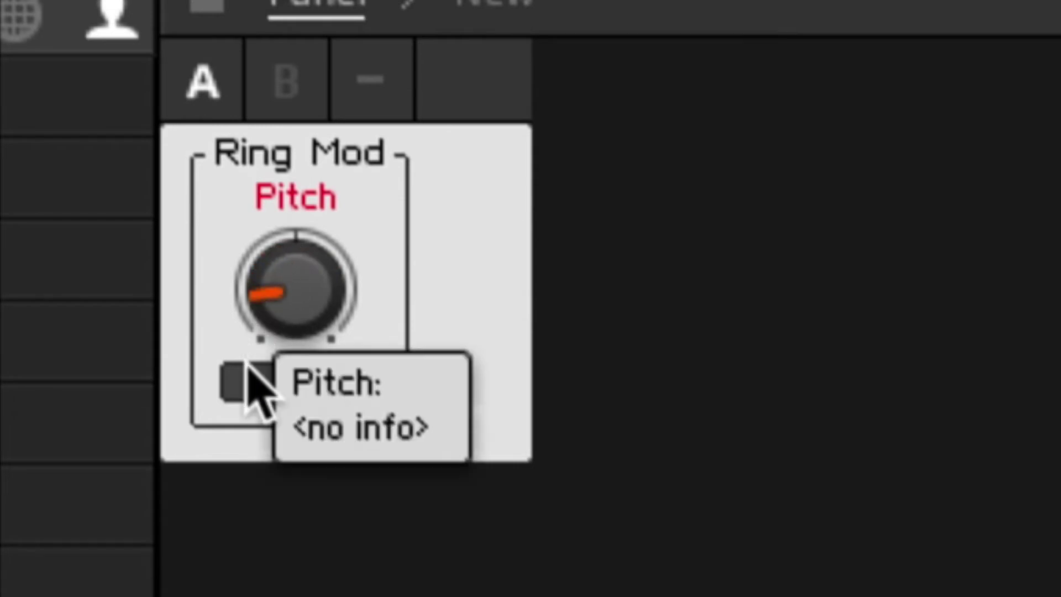
{"action": "left_click_drag", "start_coordinate": [362, 387], "coordinate": [367, 450]}
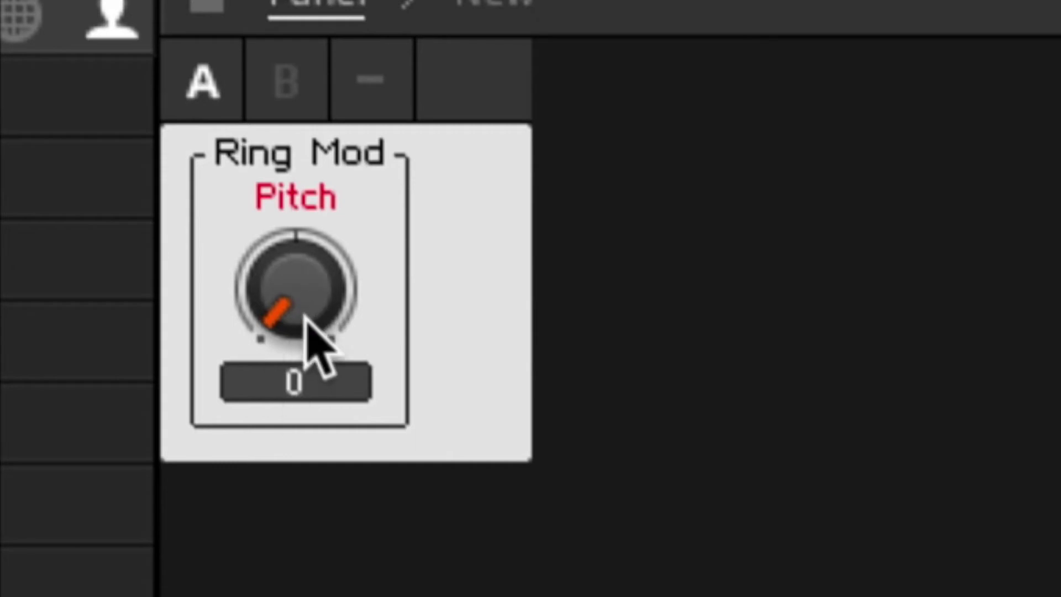
{"action": "scroll", "coordinate": [307, 321], "scroll_direction": "up", "scroll_amount": 2}
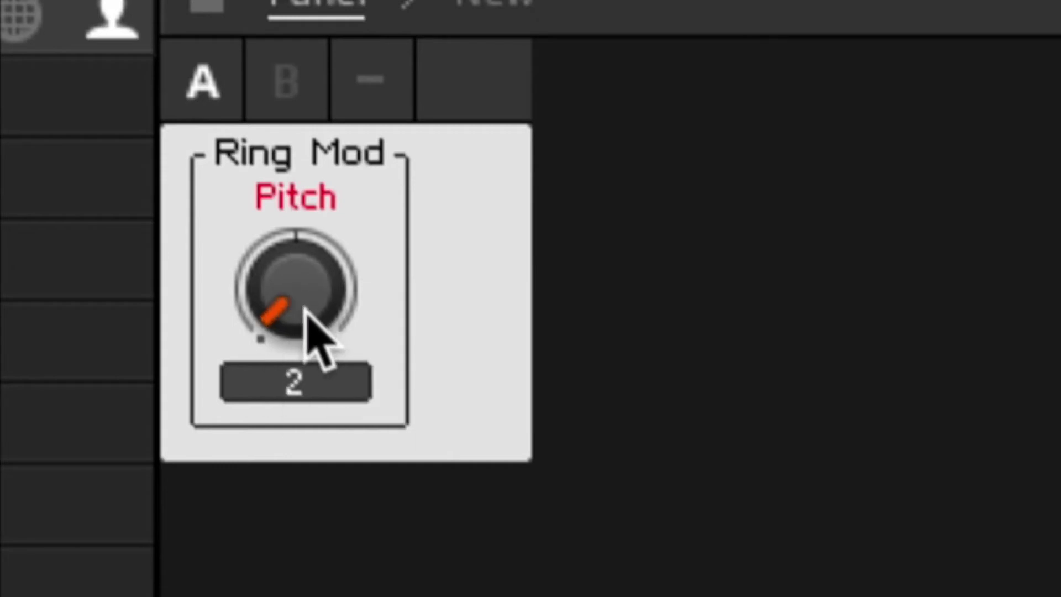
{"action": "left_click_drag", "start_coordinate": [307, 320], "coordinate": [308, 237]}
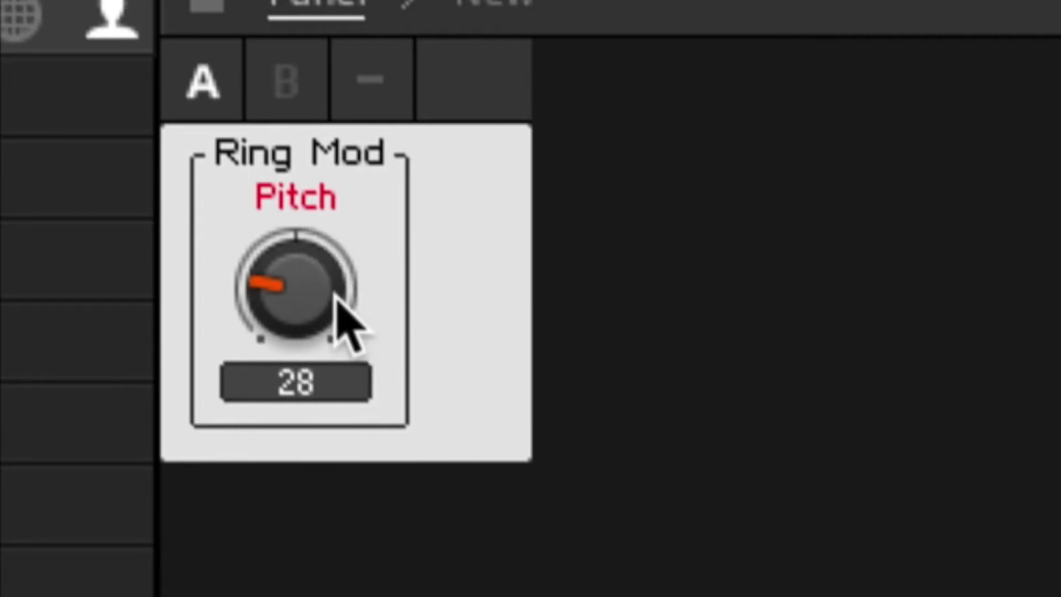
{"action": "left_click_drag", "start_coordinate": [334, 295], "coordinate": [332, 322]}
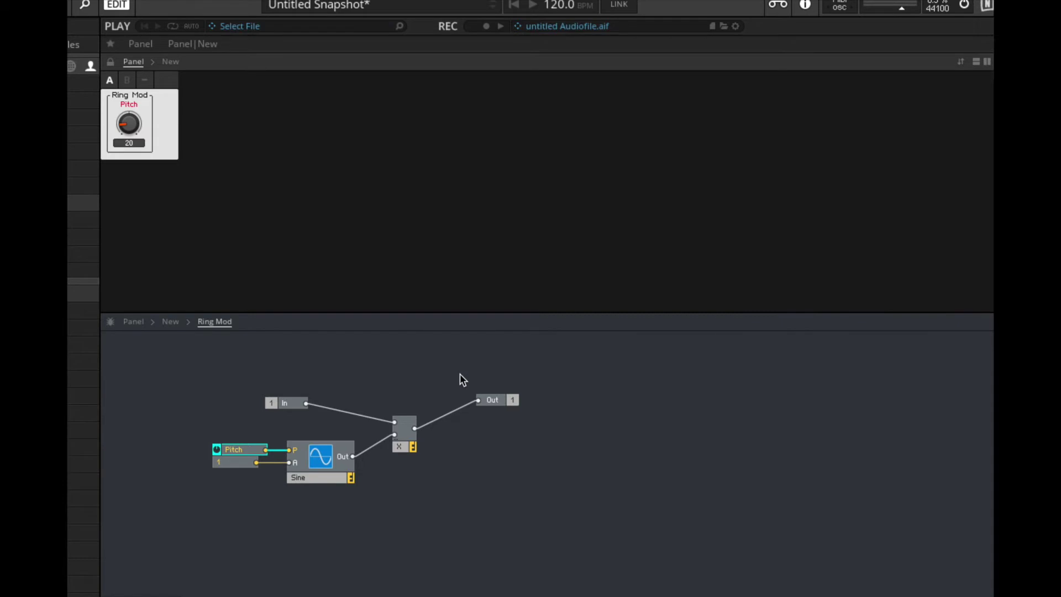
{"action": "left_click_drag", "start_coordinate": [502, 399], "coordinate": [590, 380]}
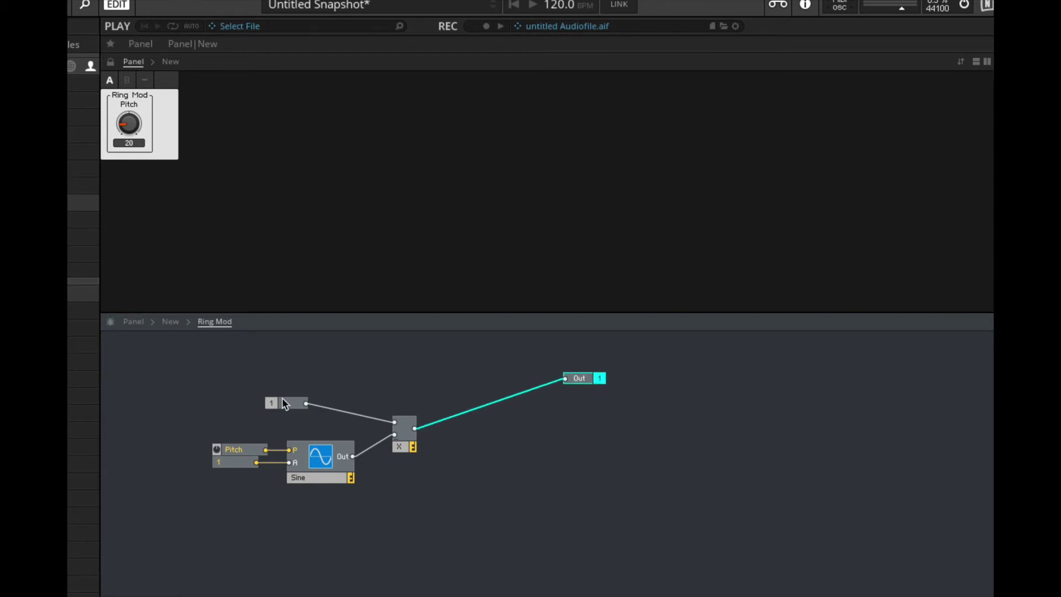
Add a panel Switch module to the Ring Mod structure
{"action": "left_click_drag", "start_coordinate": [282, 400], "coordinate": [299, 360]}
{"action": "left_click", "coordinate": [443, 369]}
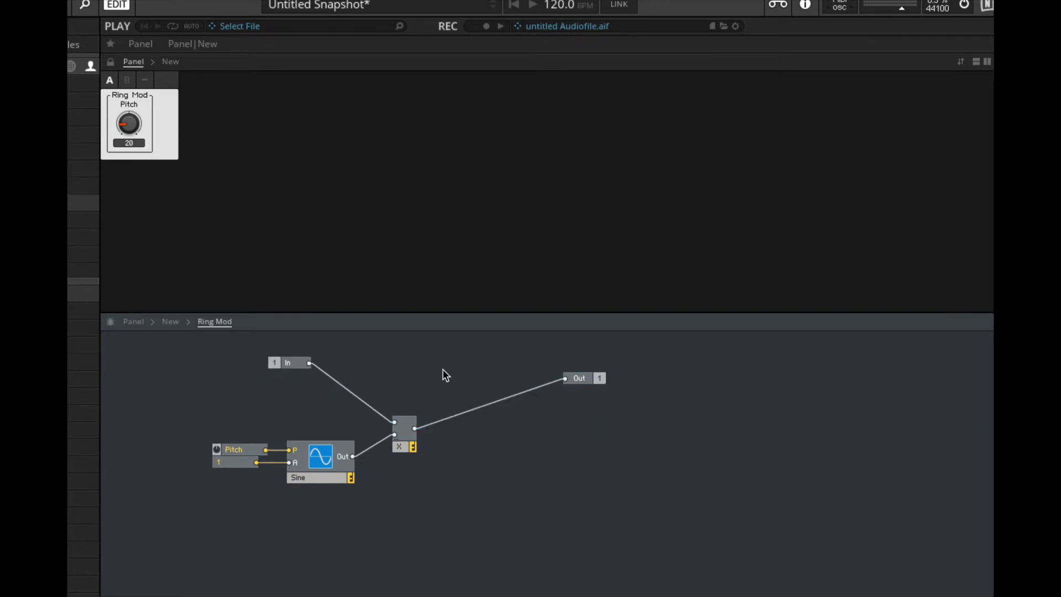
{"action": "right_click", "coordinate": [446, 360]}
{"action": "left_click", "coordinate": [403, 350]}
{"action": "right_click", "coordinate": [422, 340]}
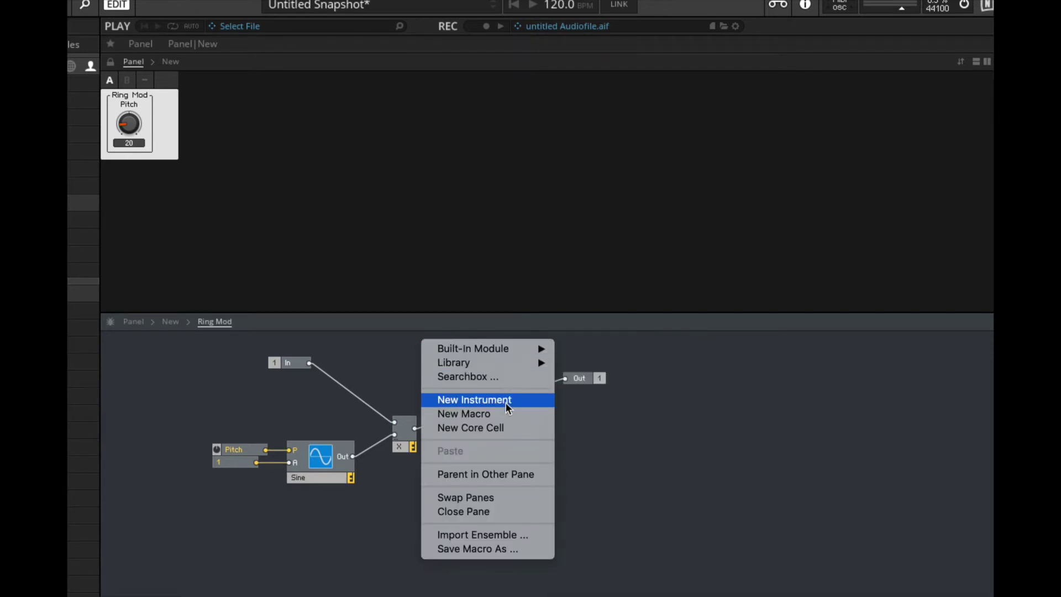
{"action": "mouse_move", "coordinate": [500, 355]}
{"action": "mouse_move", "coordinate": [680, 349]}
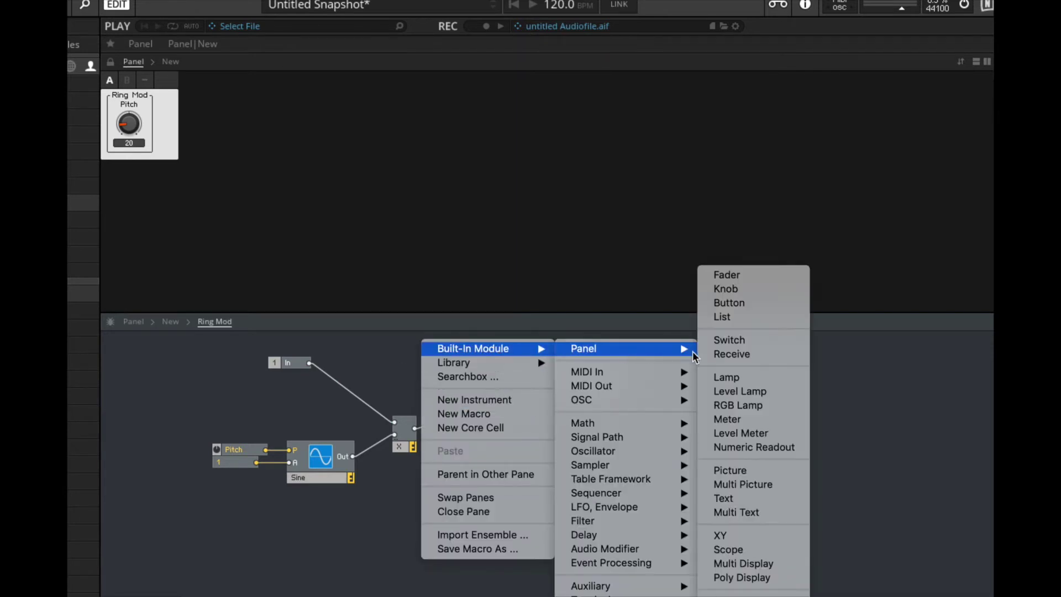
{"action": "left_click", "coordinate": [751, 341]}
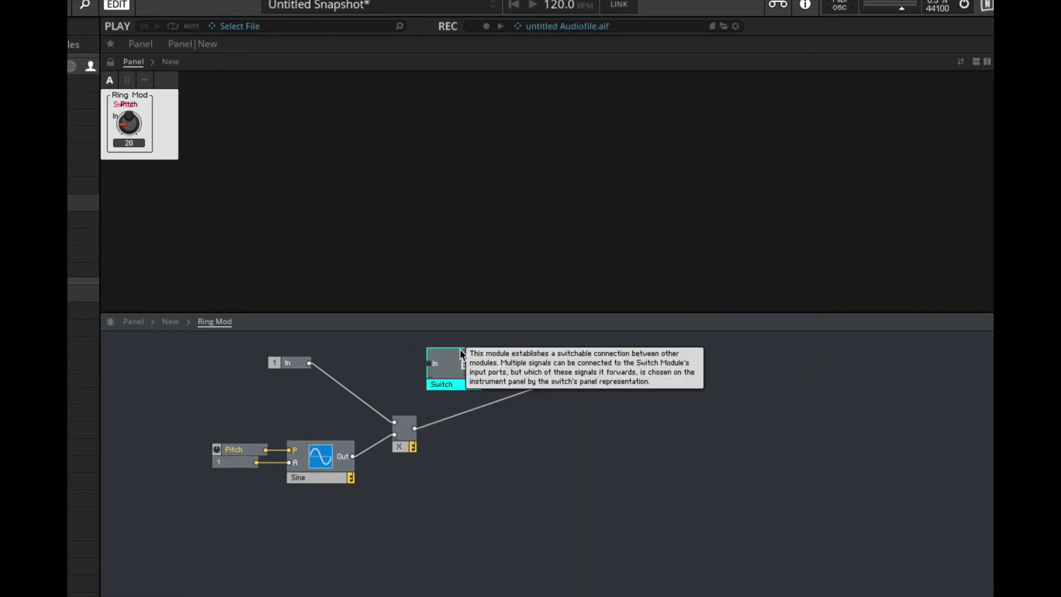
Wire In and the multiplier into the Switch, Switch to Out, naming the second port 'On'
{"action": "left_click_drag", "start_coordinate": [479, 362], "coordinate": [565, 378]}
{"action": "left_click_drag", "start_coordinate": [305, 364], "coordinate": [445, 367]}
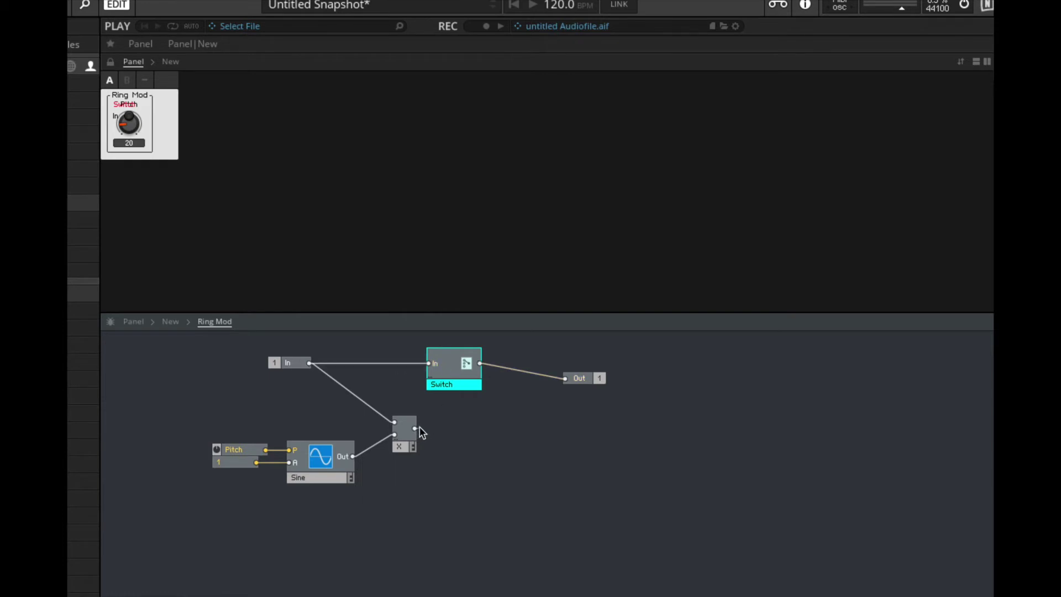
{"action": "left_click_drag", "start_coordinate": [440, 415], "coordinate": [503, 399]}
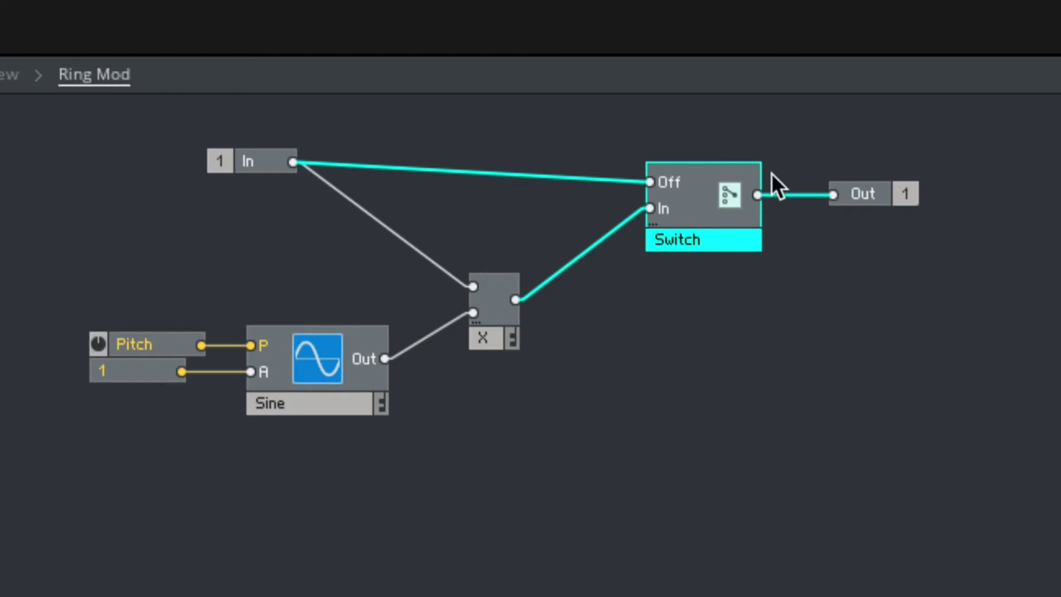
{"action": "double_click", "coordinate": [662, 210]}
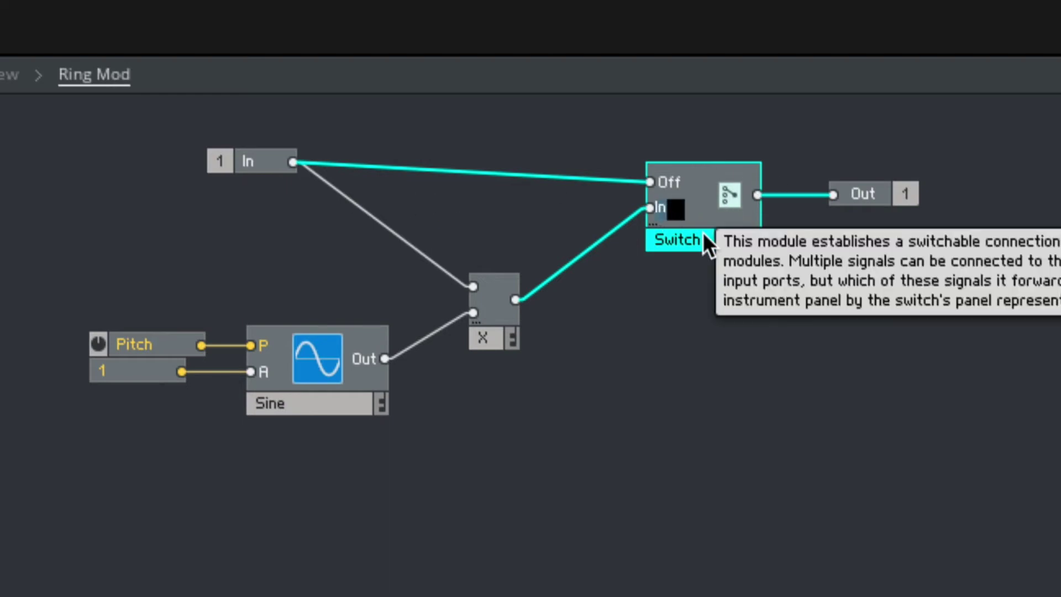
{"action": "type", "text": "On"}
{"action": "left_click", "coordinate": [814, 425]}
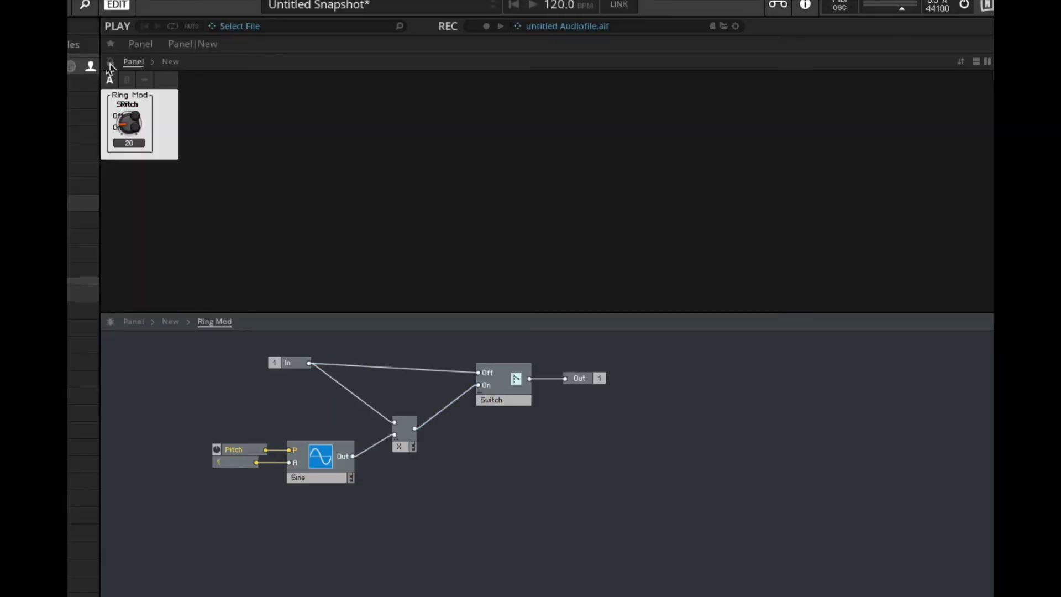
Hide the switch's label and position the Pitch knob just below the switch
{"action": "left_click", "coordinate": [141, 138]}
{"action": "left_click_drag", "start_coordinate": [141, 138], "coordinate": [141, 178]}
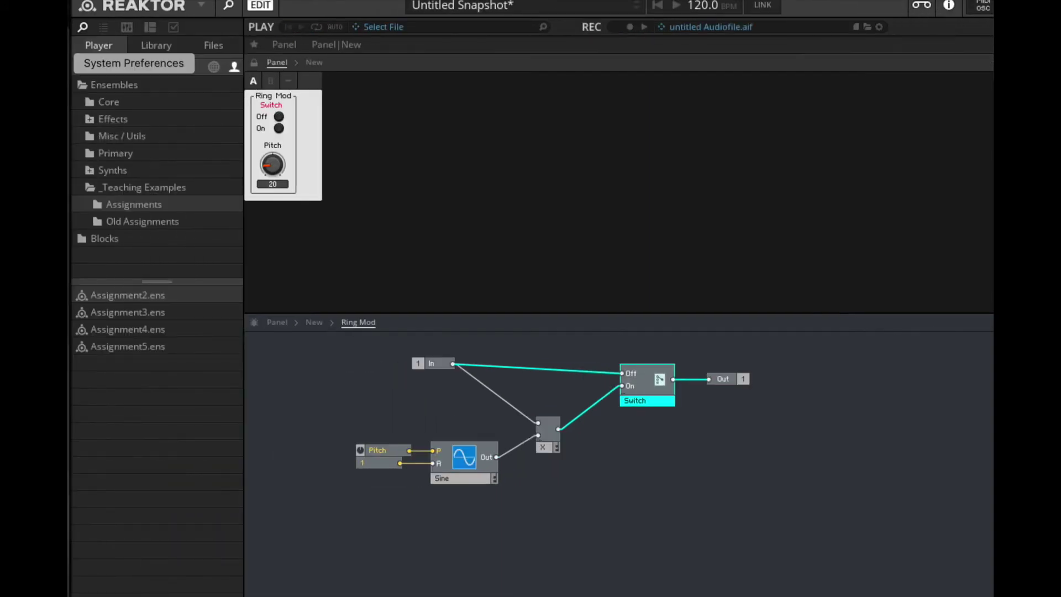
{"action": "left_click", "coordinate": [154, 28]}
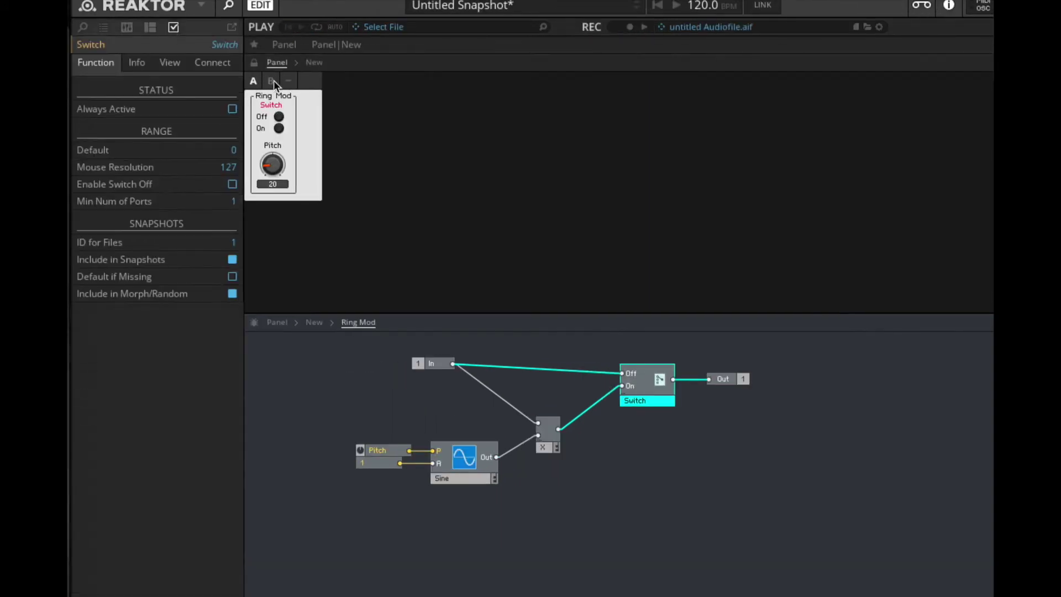
{"action": "left_click", "coordinate": [178, 61]}
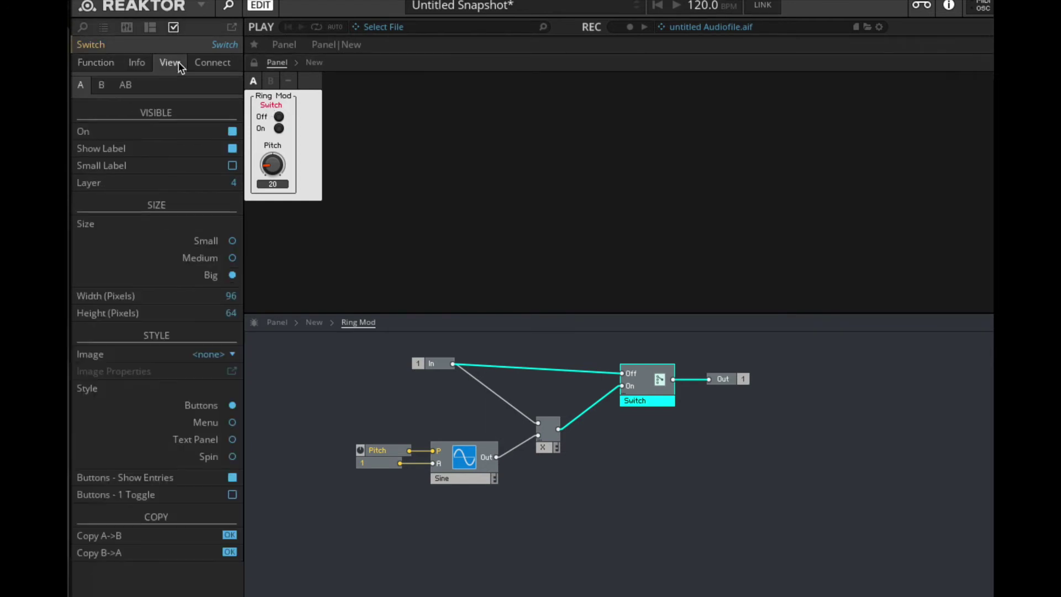
{"action": "left_click", "coordinate": [232, 148]}
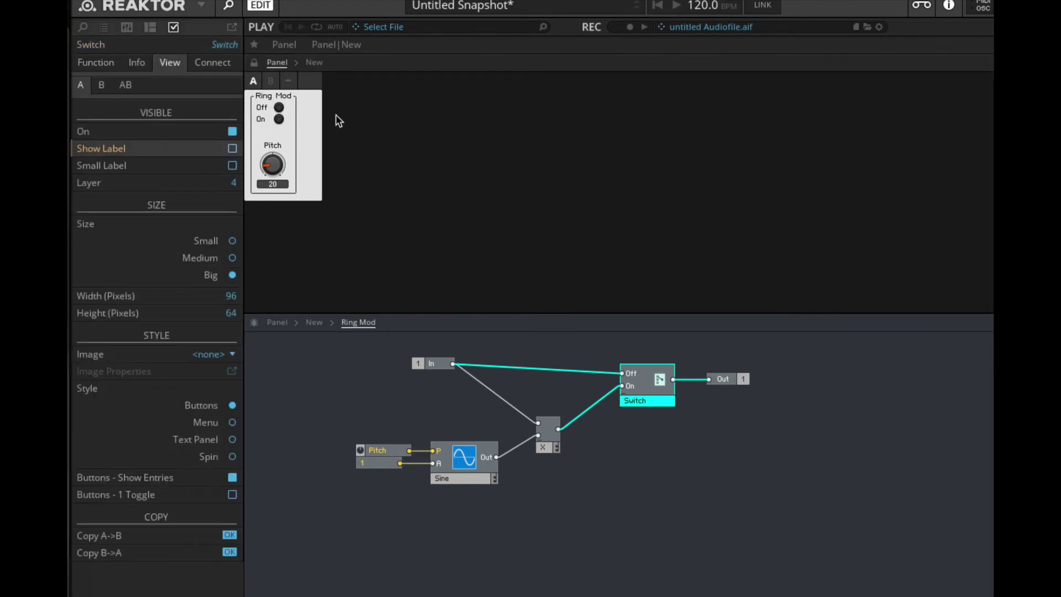
{"action": "left_click", "coordinate": [276, 160]}
{"action": "left_click_drag", "start_coordinate": [273, 165], "coordinate": [273, 152]}
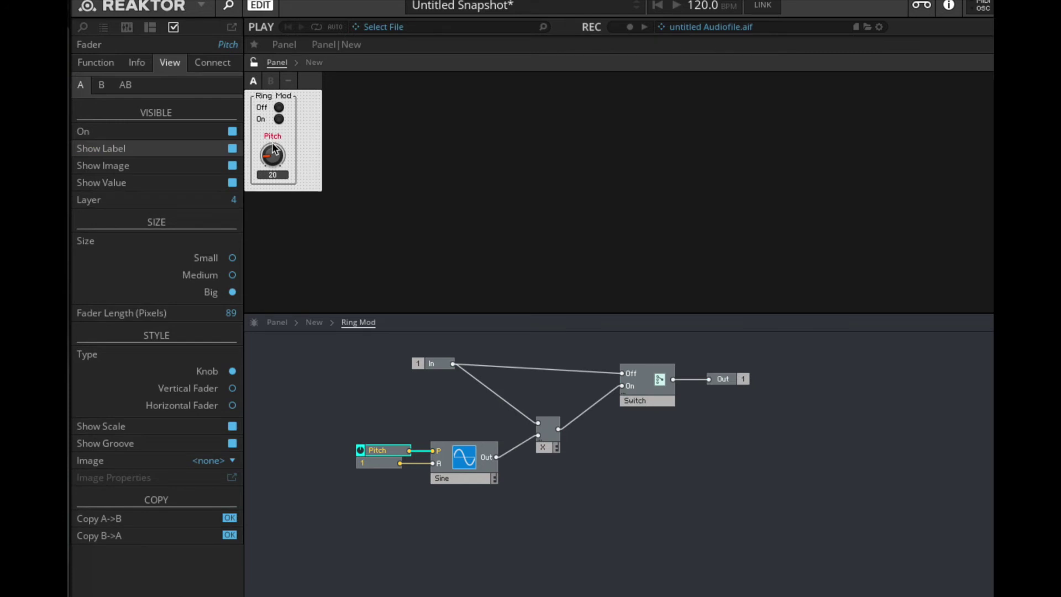
Lock the panel and set the Ring Mod switch to On
{"action": "left_click", "coordinate": [253, 62]}
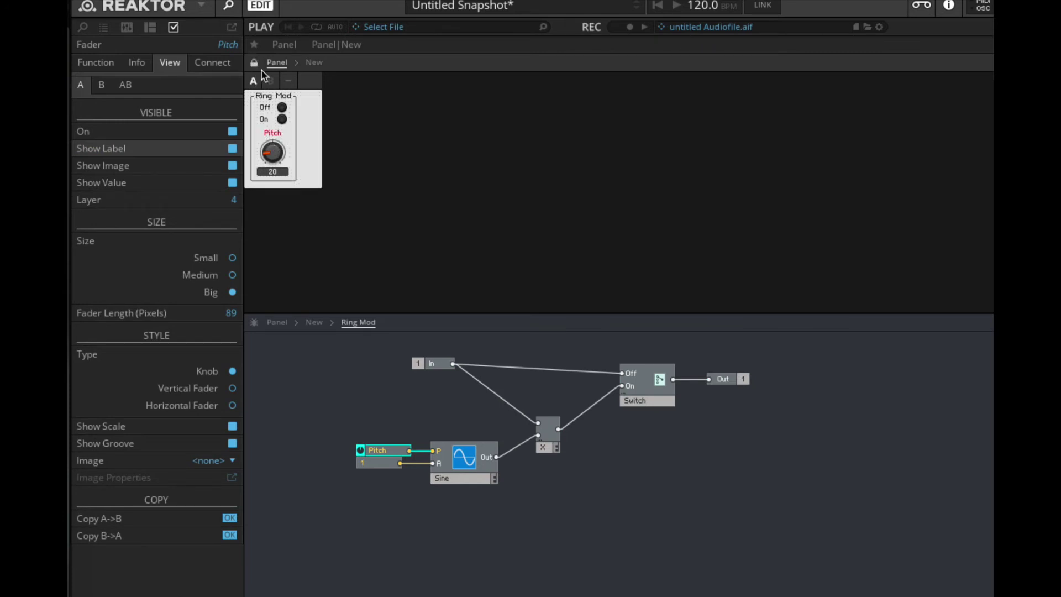
{"action": "left_click", "coordinate": [282, 108]}
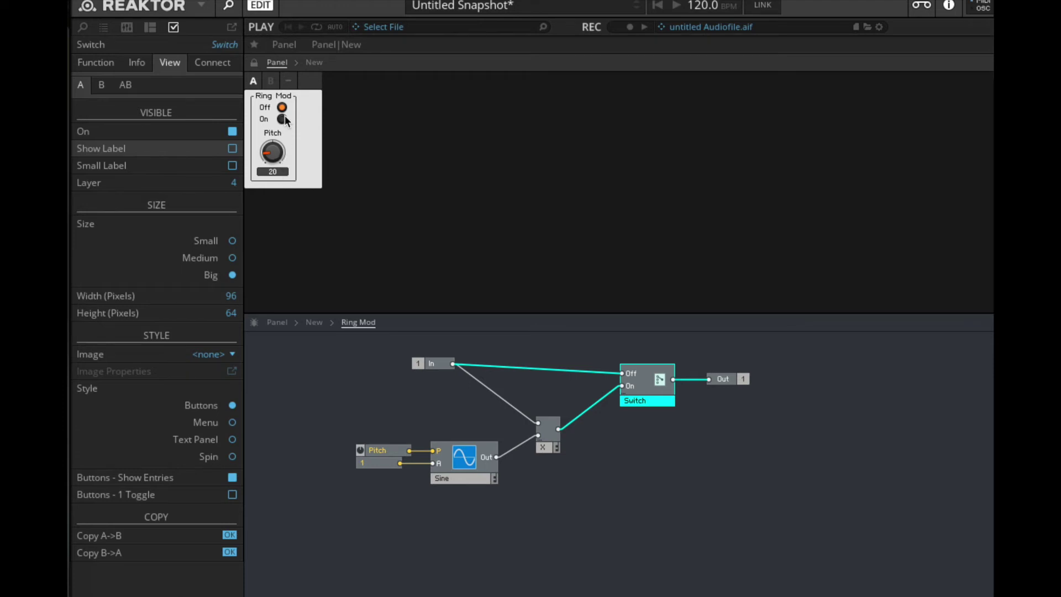
{"action": "left_click", "coordinate": [282, 120]}
Hide the Pitch knob's value readout and set its size to Small
{"action": "left_click", "coordinate": [268, 135]}
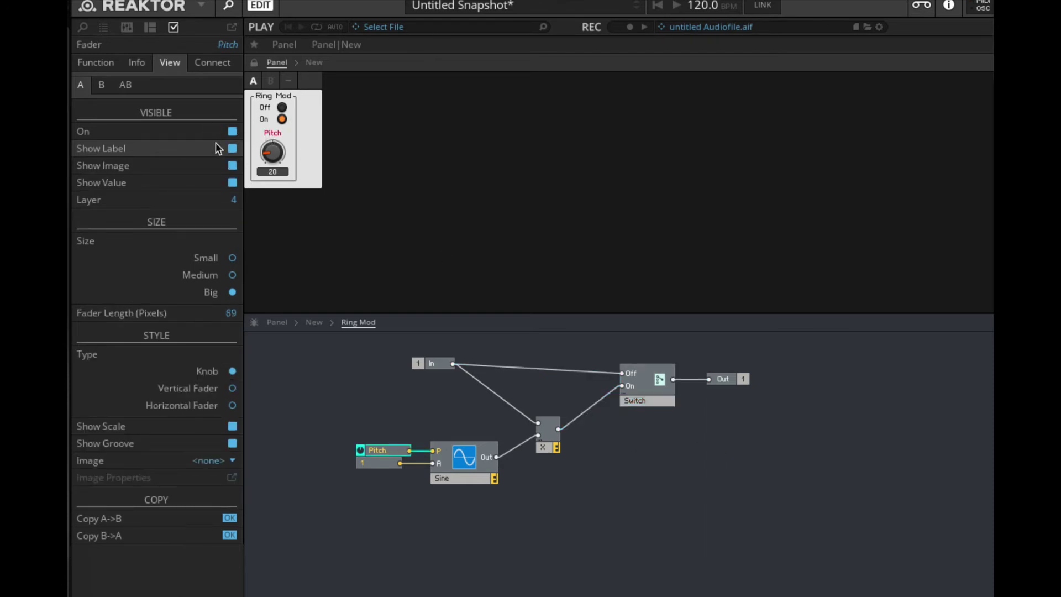
{"action": "left_click", "coordinate": [232, 184]}
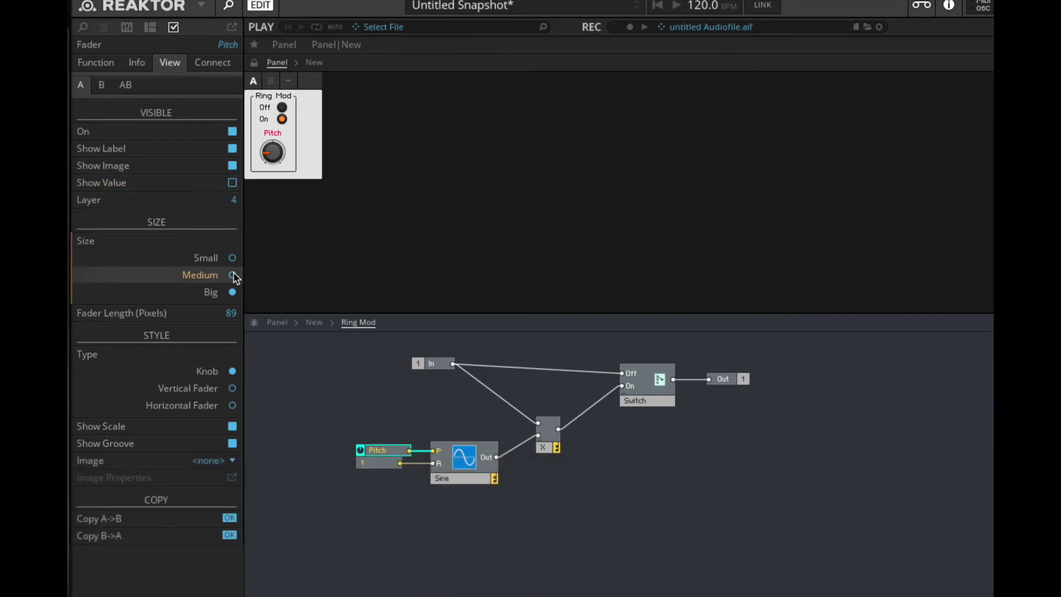
{"action": "left_click", "coordinate": [233, 274]}
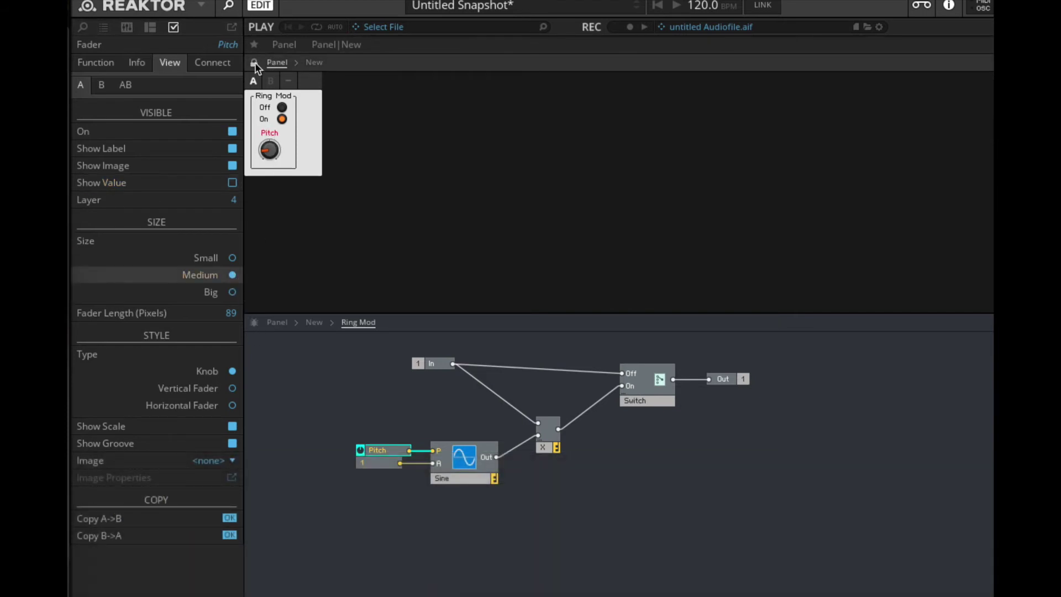
{"action": "left_click_drag", "start_coordinate": [264, 128], "coordinate": [273, 130]}
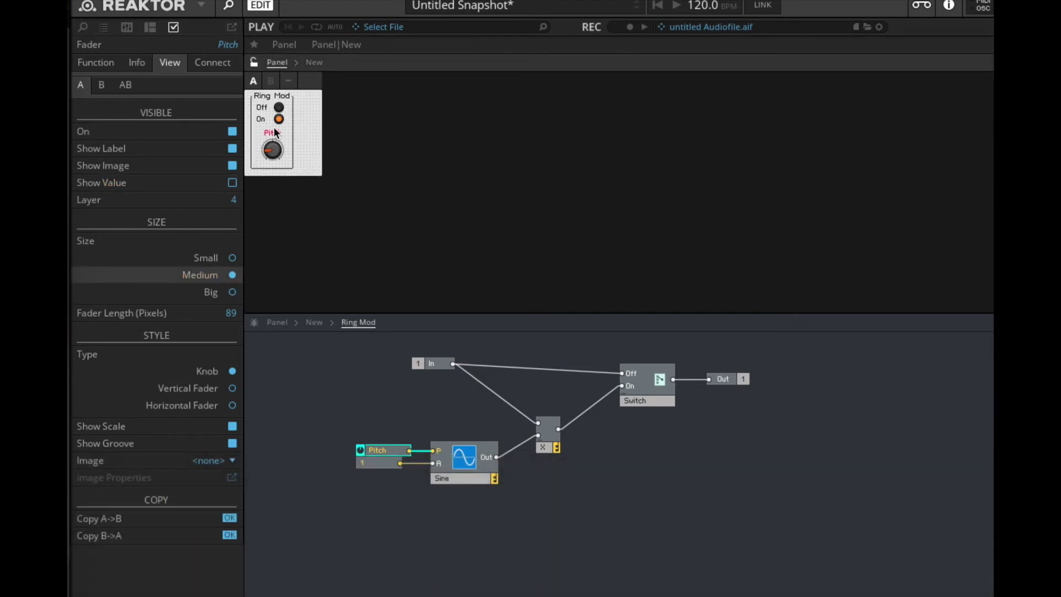
{"action": "left_click", "coordinate": [232, 257]}
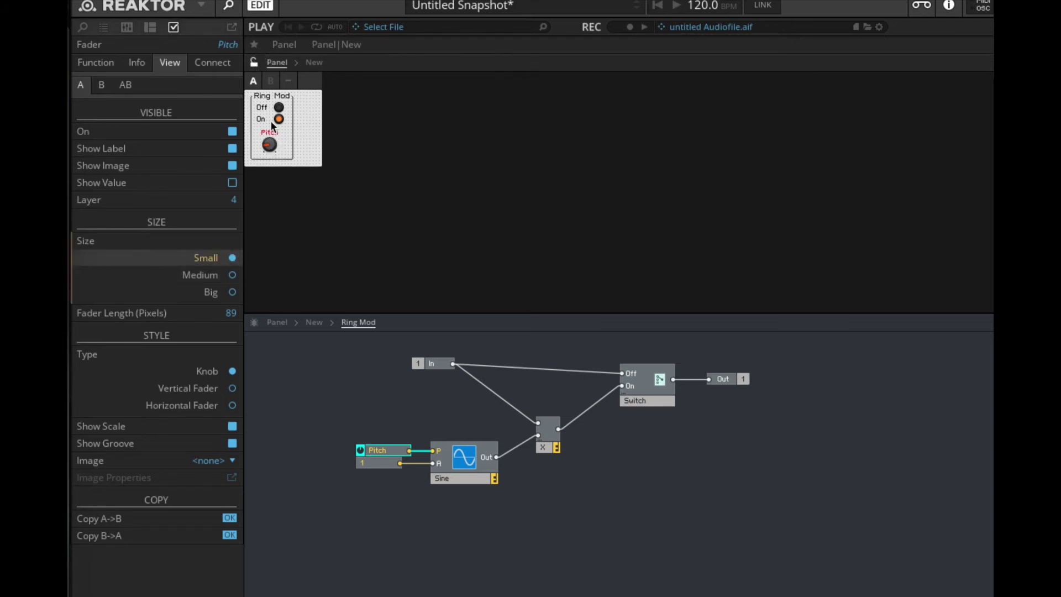
{"action": "left_click", "coordinate": [212, 62]}
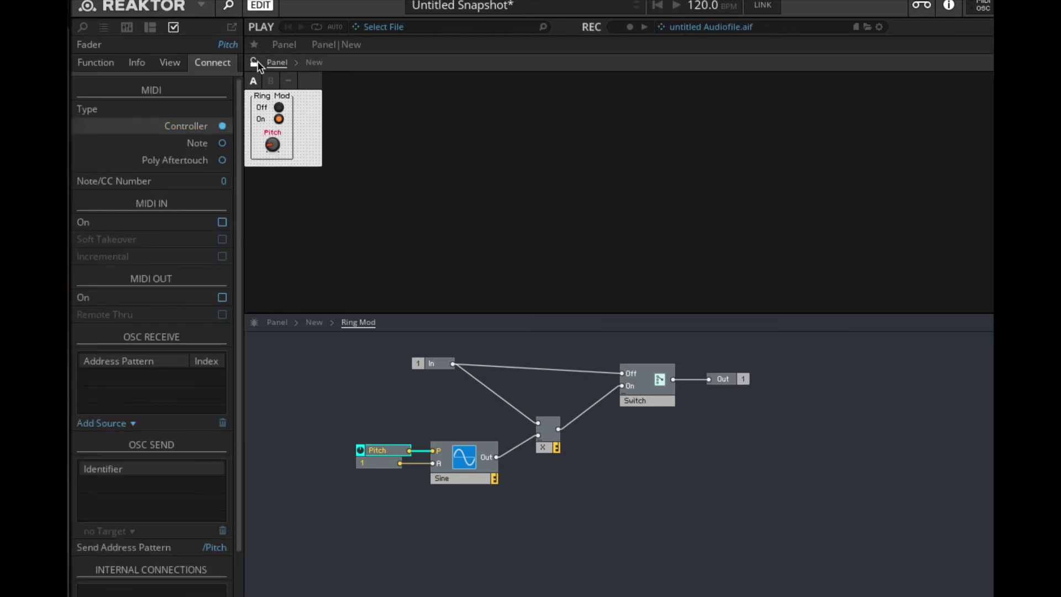
{"action": "left_click", "coordinate": [326, 173]}
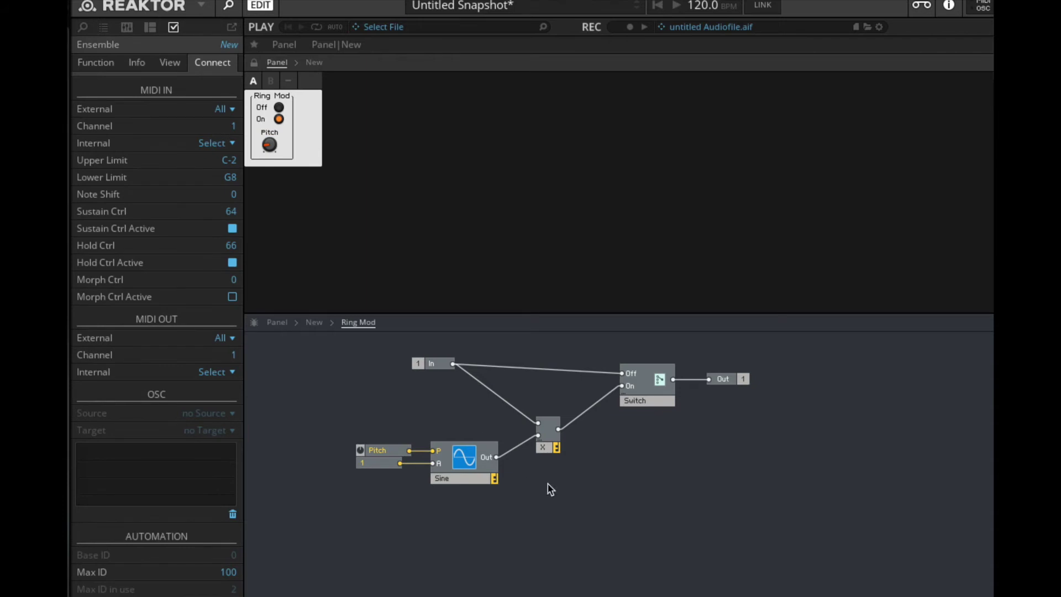
Go up to the instrument level and select the Ring Mod macro for copying
{"action": "double_click", "coordinate": [644, 471]}
{"action": "left_click", "coordinate": [669, 453]}
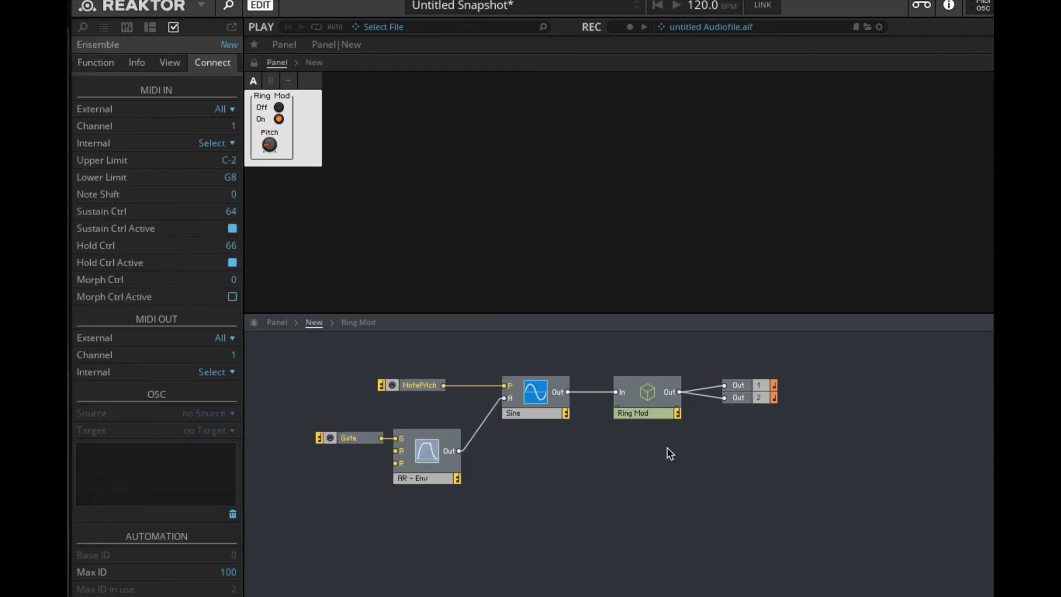
{"action": "left_click", "coordinate": [655, 413]}
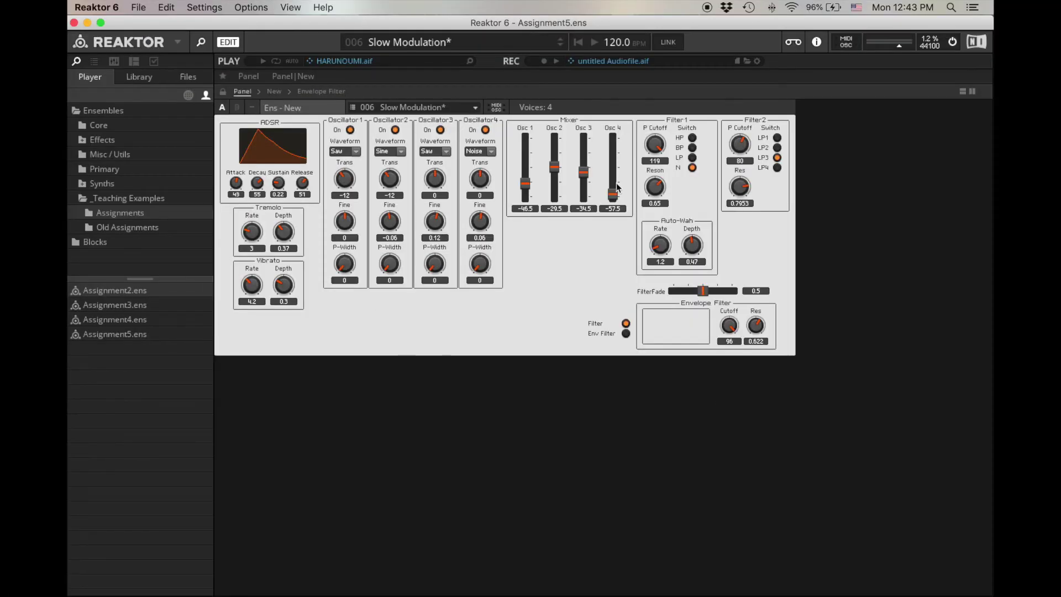
In the Assignment5 instrument structure, select Oscillator2, Oscillator3 and Oscillator4 and delete them
{"action": "left_click", "coordinate": [273, 92]}
{"action": "left_click_drag", "start_coordinate": [479, 369], "coordinate": [487, 167]}
{"action": "key", "text": "Delete"}
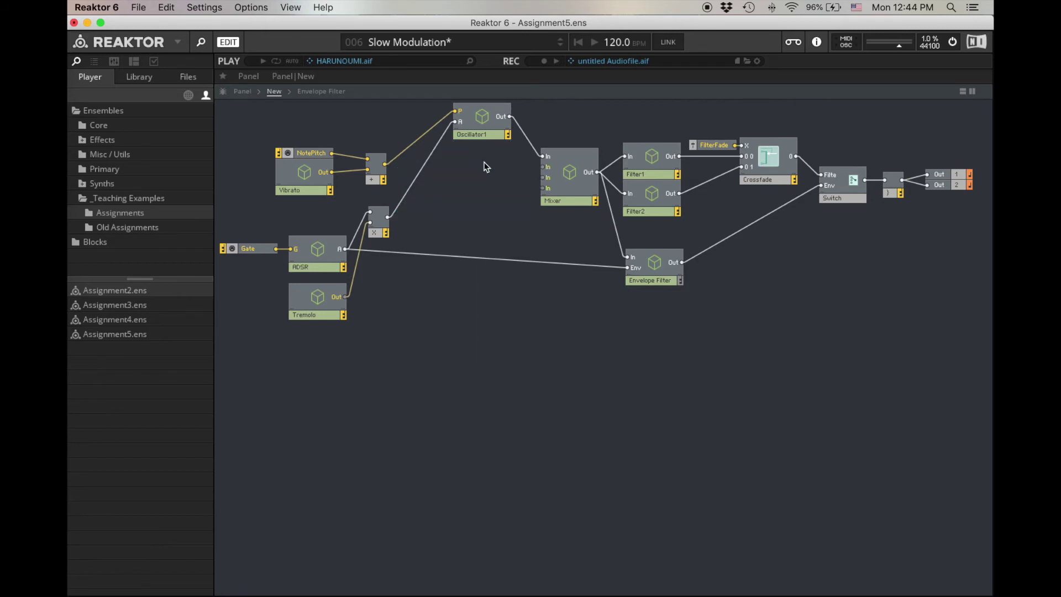
Open Oscillator1's structure and spread its modules to make room before the Switch
{"action": "double_click", "coordinate": [485, 122]}
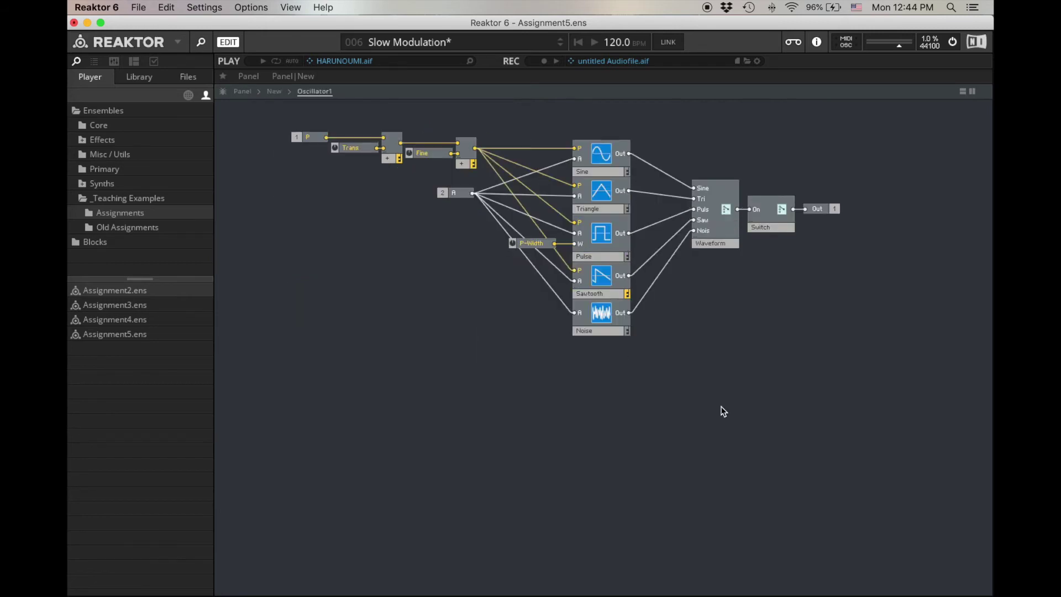
{"action": "left_click", "coordinate": [776, 303]}
{"action": "left_click_drag", "start_coordinate": [872, 319], "coordinate": [280, 105]}
{"action": "left_click_drag", "start_coordinate": [599, 160], "coordinate": [539, 158]}
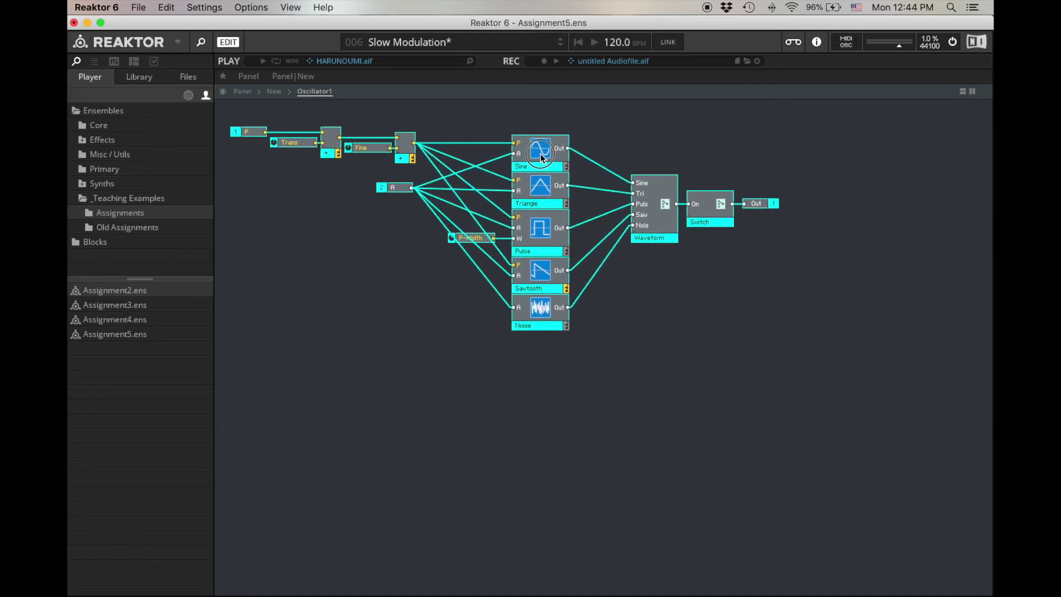
{"action": "left_click_drag", "start_coordinate": [805, 270], "coordinate": [834, 215]}
{"action": "left_click", "coordinate": [834, 257]}
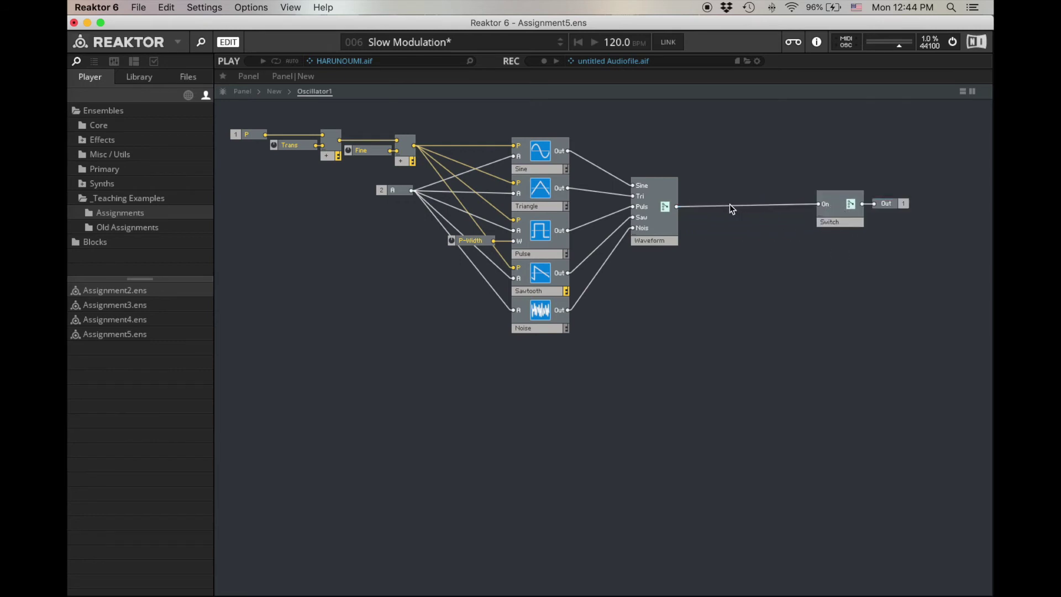
Delete the Waveform-to-Switch wire and paste the Ring Mod macro between them
{"action": "left_click", "coordinate": [729, 205]}
{"action": "key", "text": "Delete"}
{"action": "key", "text": "super+v"}
{"action": "left_click_drag", "start_coordinate": [769, 232], "coordinate": [742, 228]}
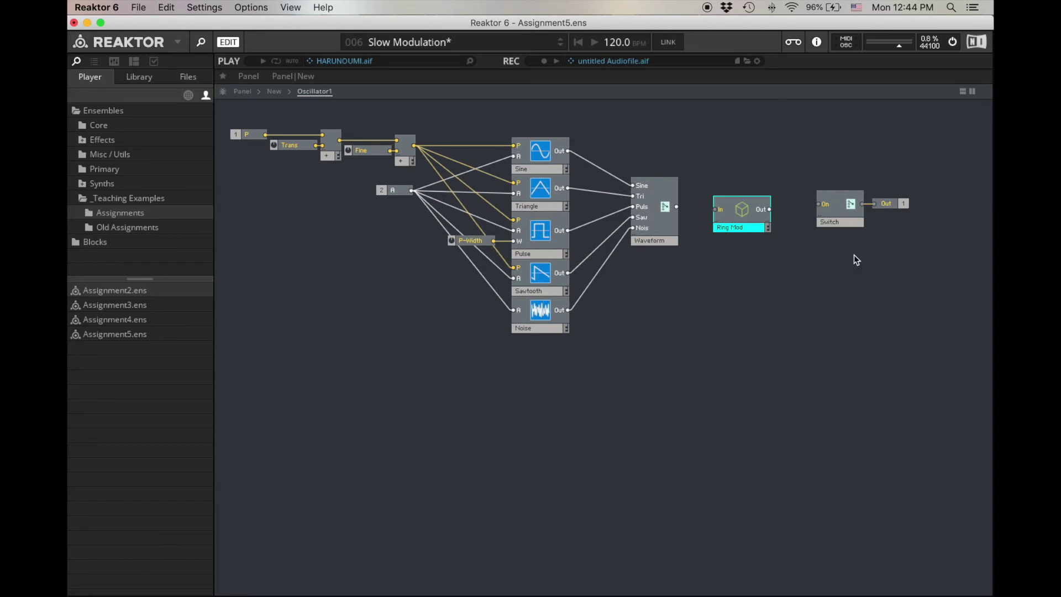
Wire Waveform through Ring Mod into the Switch and close the gap between modules
{"action": "double_click", "coordinate": [732, 293]}
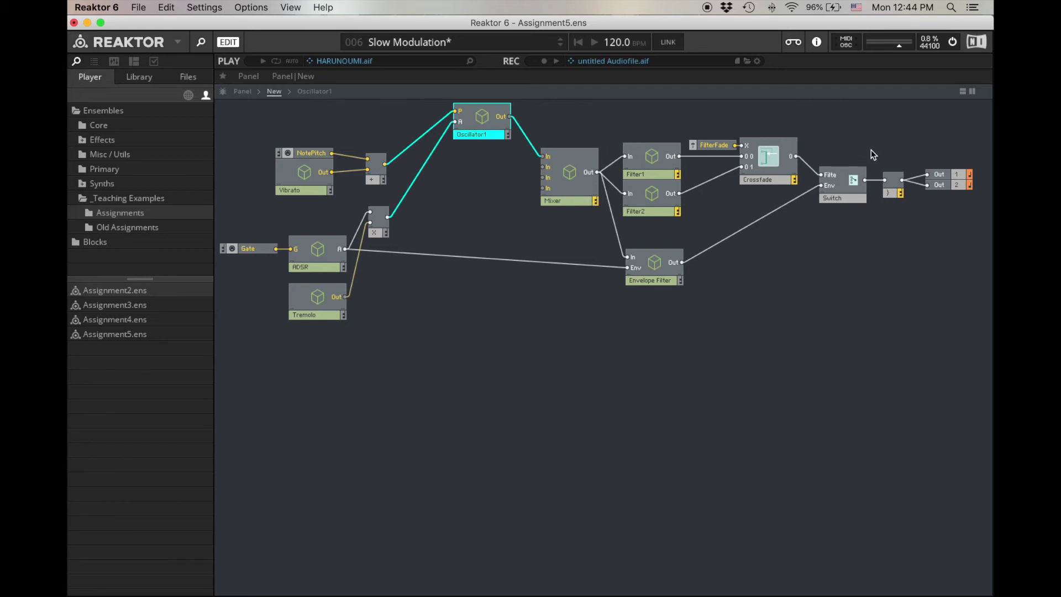
{"action": "double_click", "coordinate": [483, 118]}
{"action": "left_click_drag", "start_coordinate": [676, 206], "coordinate": [821, 208]}
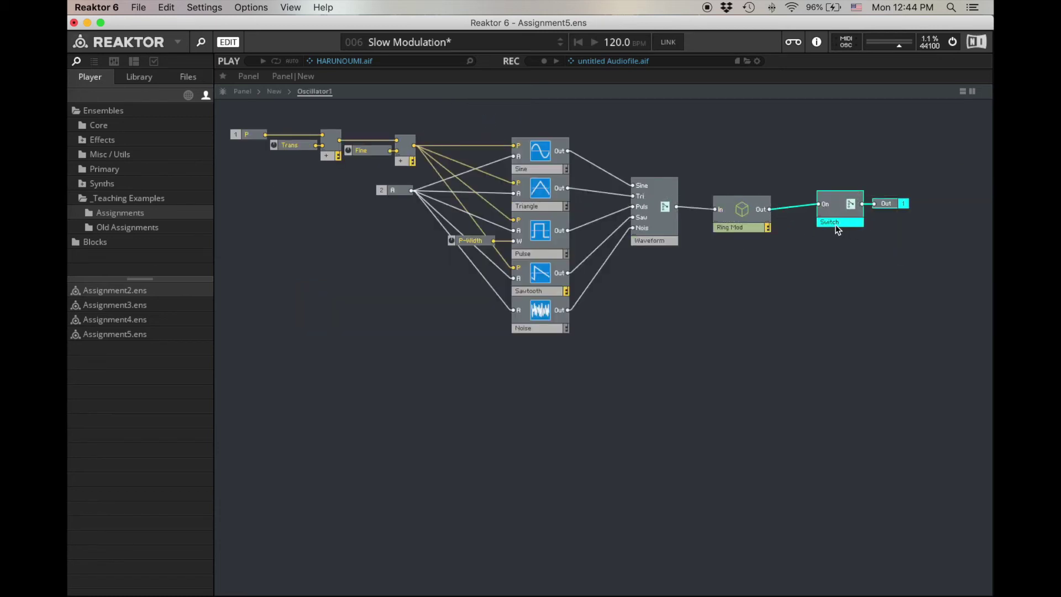
{"action": "left_click_drag", "start_coordinate": [837, 230], "coordinate": [750, 233]}
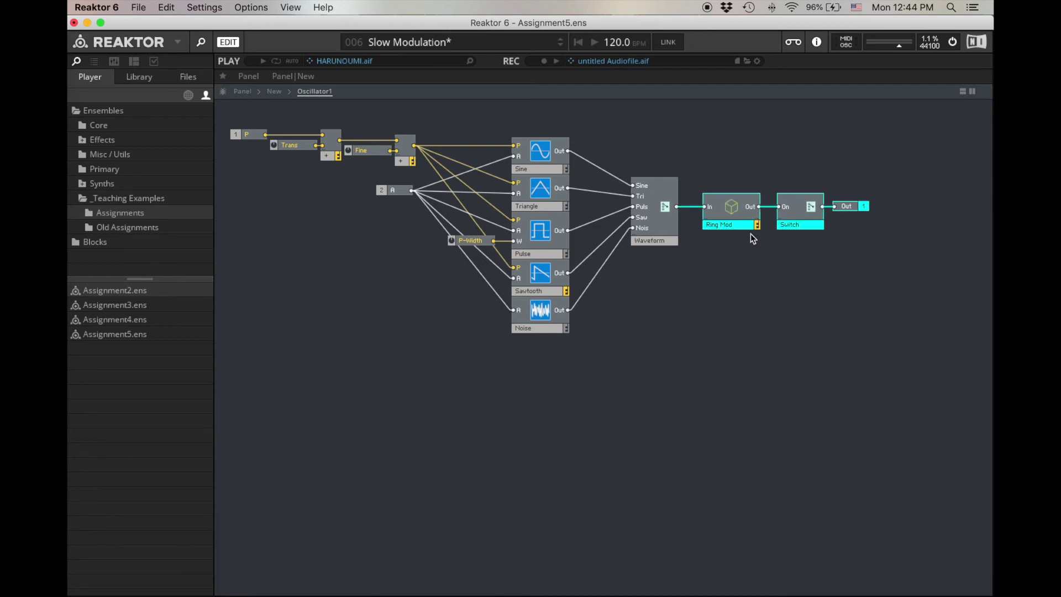
{"action": "left_click", "coordinate": [752, 233]}
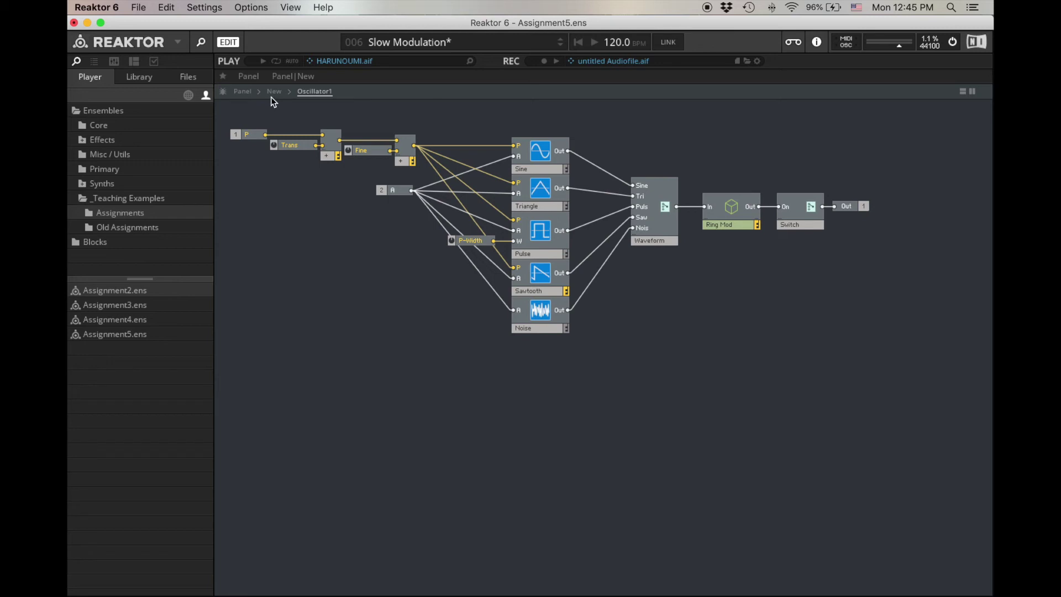
Unlock the panel and place the Ring Mod switch and Pitch knob under Oscillator 1's P-Width
{"action": "left_click", "coordinate": [242, 92]}
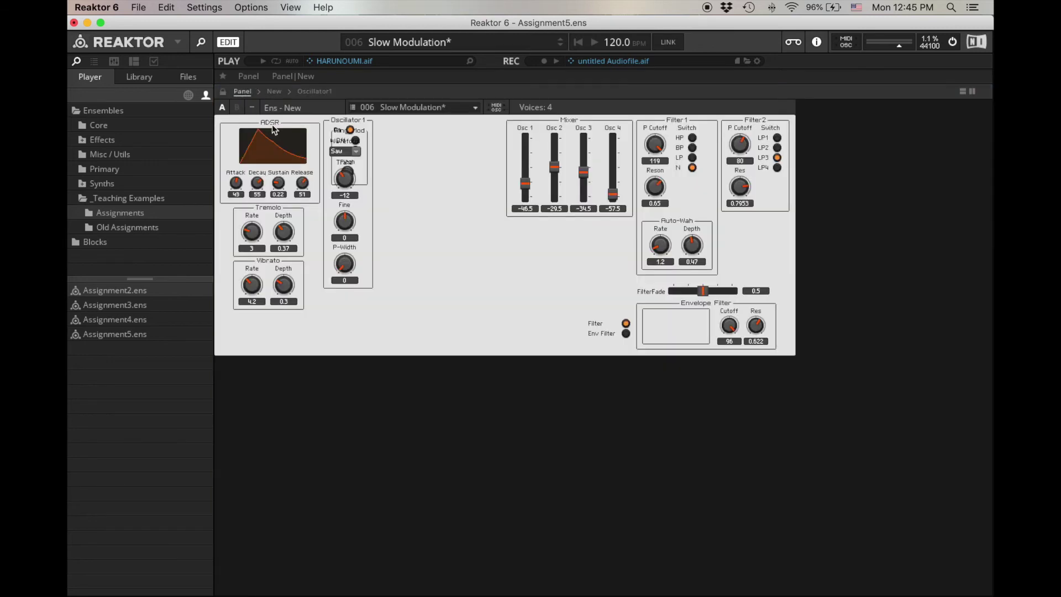
{"action": "left_click", "coordinate": [223, 92]}
{"action": "left_click_drag", "start_coordinate": [349, 130], "coordinate": [363, 298]}
{"action": "key", "text": "super+z"}
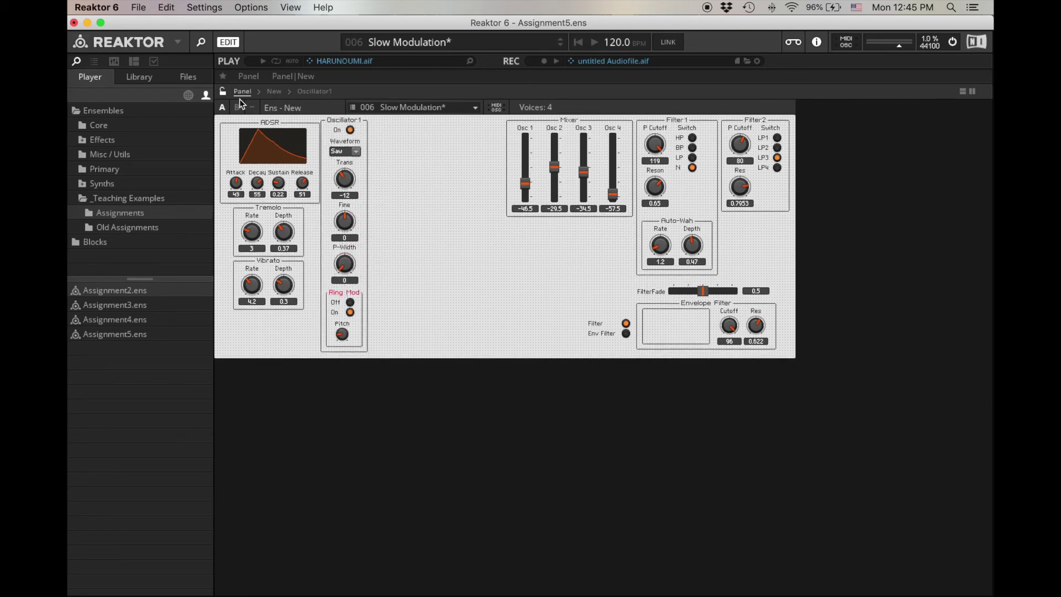
{"action": "left_click", "coordinate": [274, 91]}
Duplicate Oscillator1 into four oscillator macros, placing the new copies below
{"action": "left_click", "coordinate": [470, 128]}
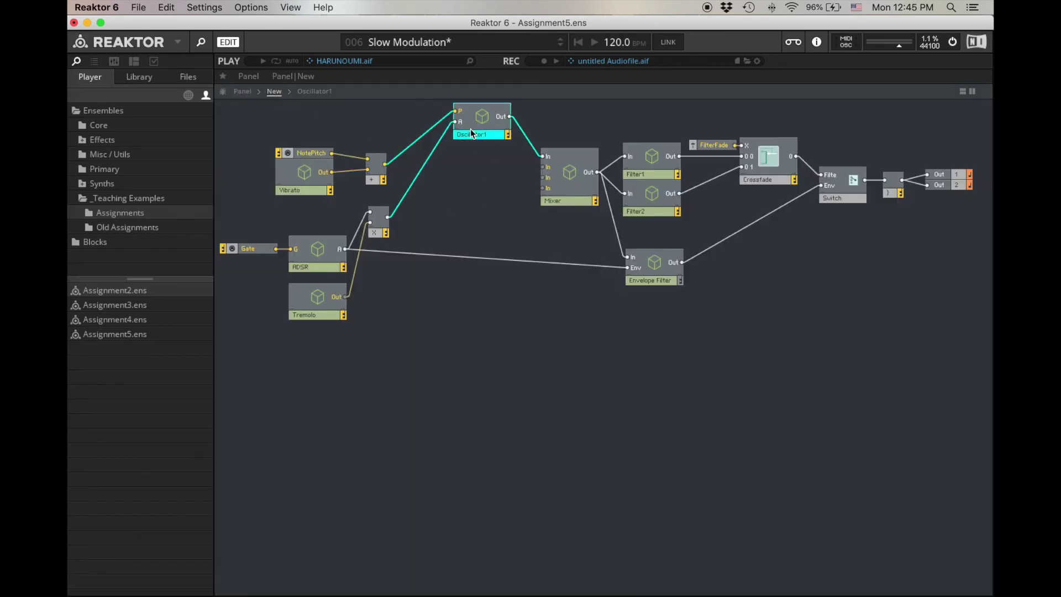
{"action": "key", "text": "super+d"}
{"action": "left_click", "coordinate": [477, 128], "text": "shift"}
{"action": "key", "text": "super+d"}
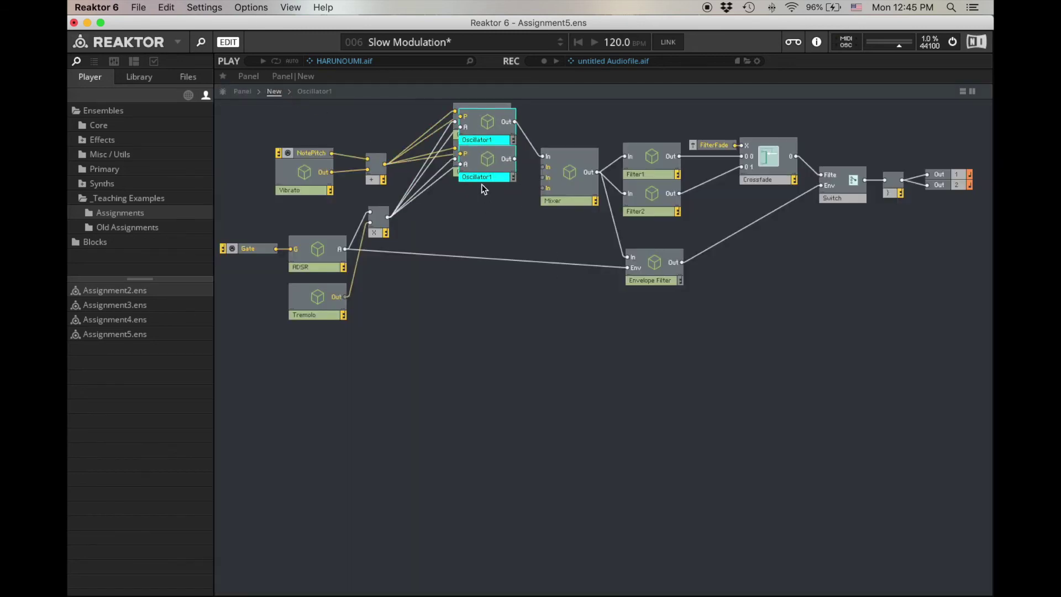
{"action": "left_click_drag", "start_coordinate": [482, 184], "coordinate": [478, 255]}
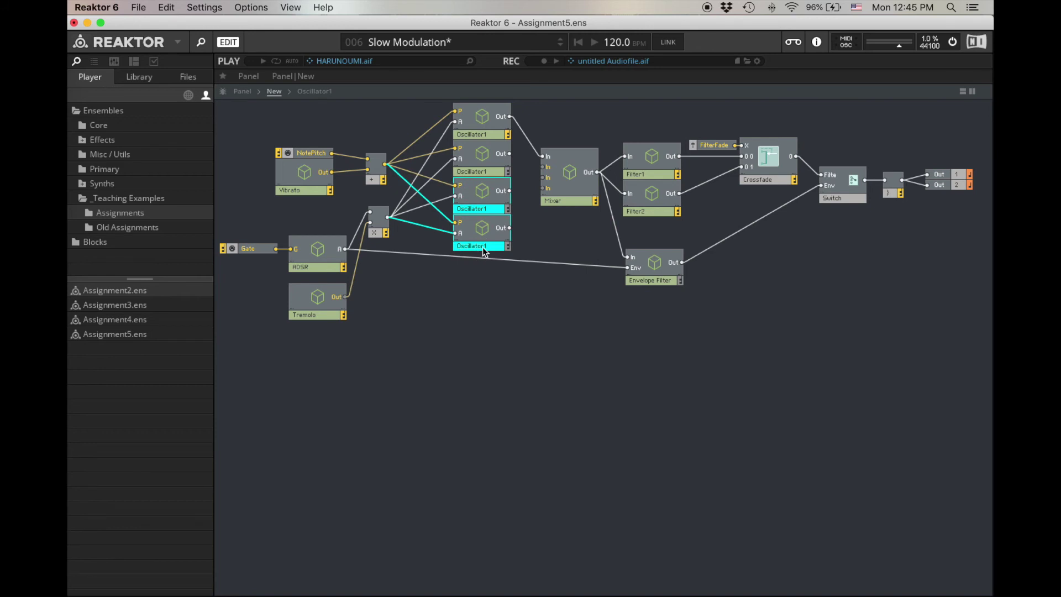
Rename the copies Oscillator4, Oscillator3 and Oscillator2
{"action": "double_click", "coordinate": [488, 250]}
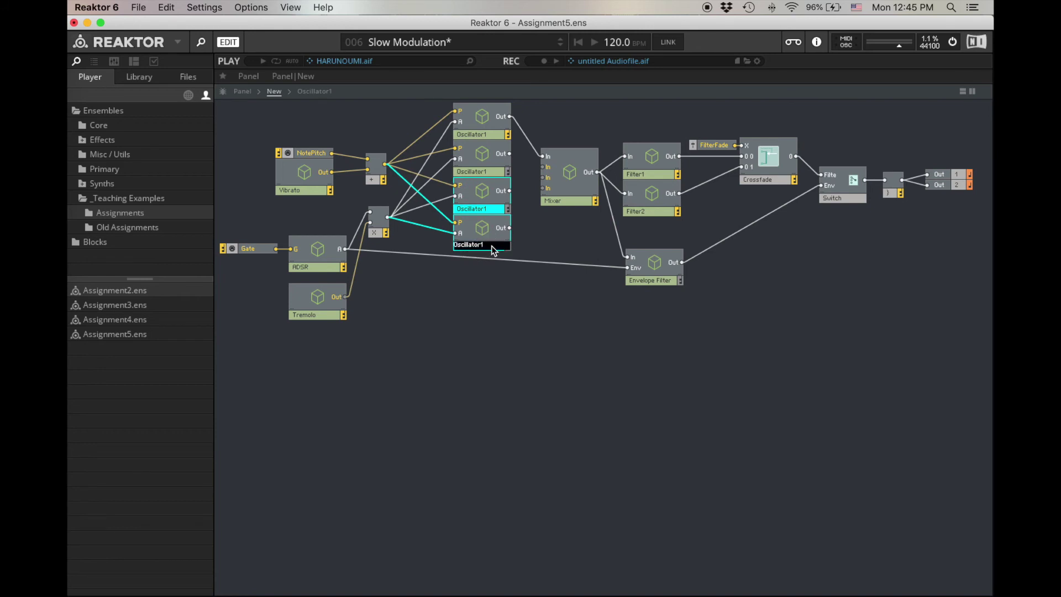
{"action": "type", "text": "4"}
{"action": "double_click", "coordinate": [478, 208]}
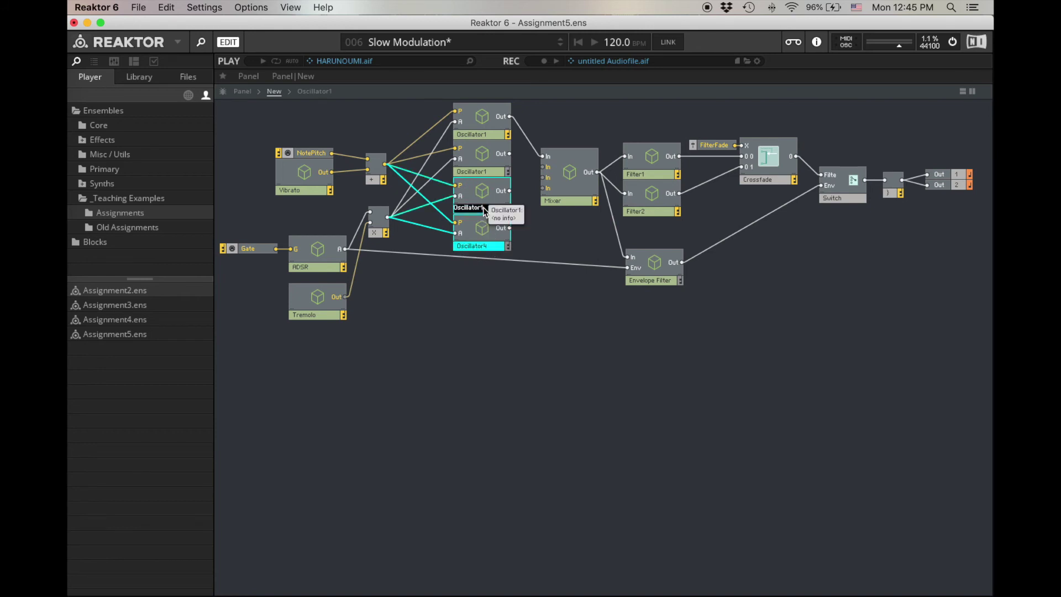
{"action": "key", "text": "BackSpace"}
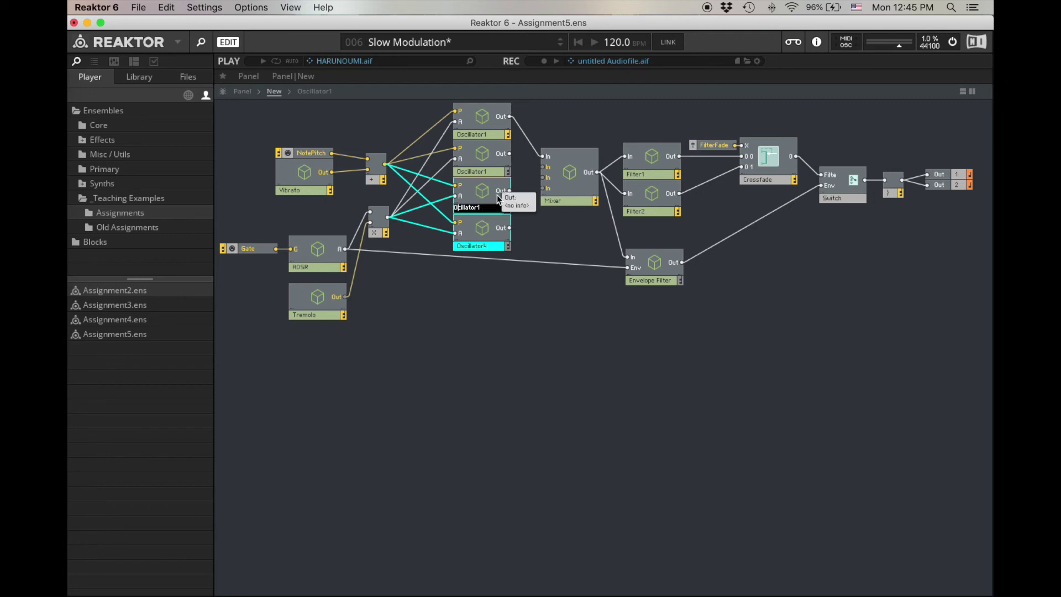
{"action": "type", "text": "3"}
{"action": "key", "text": "Return"}
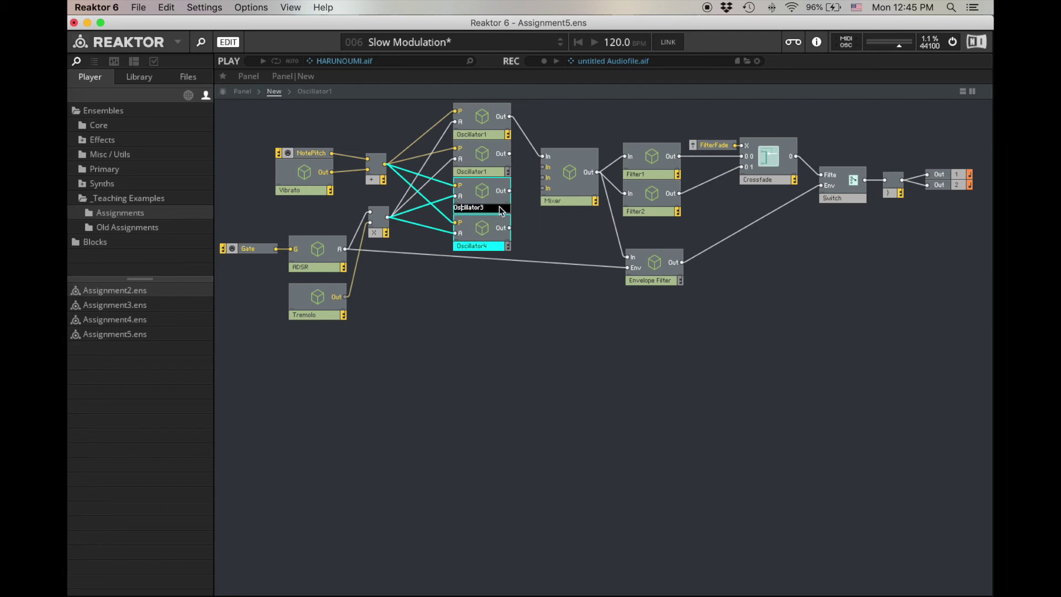
{"action": "left_click", "coordinate": [488, 174]}
{"action": "double_click", "coordinate": [489, 174]}
{"action": "key", "text": "BackSpace"}
{"action": "type", "text": "2"}
{"action": "key", "text": "Return"}
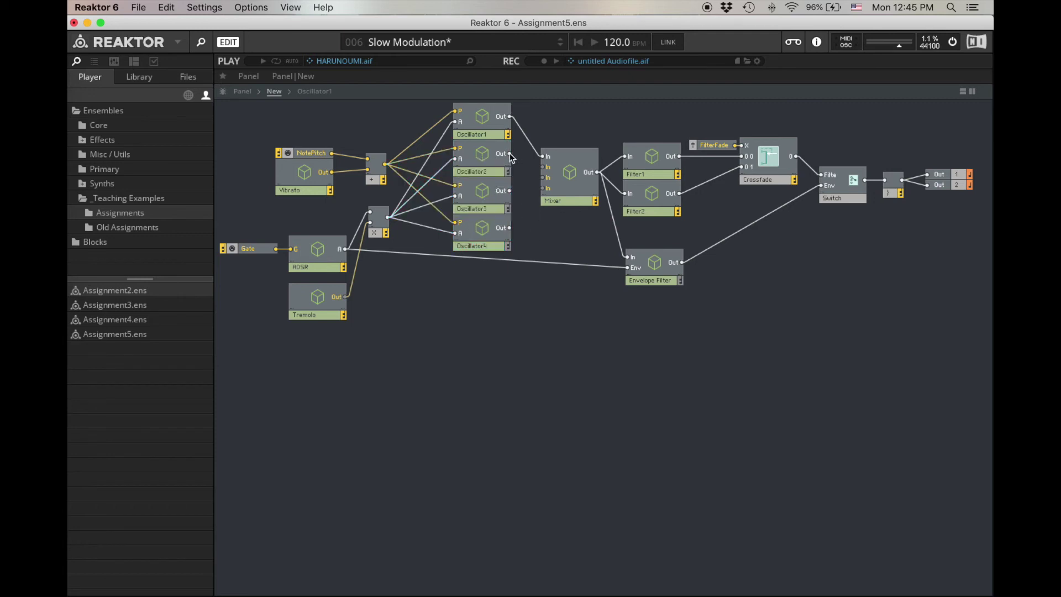
Connect Oscillator2's and Oscillator4's outputs to Mixer inputs, then show the panel
{"action": "left_click_drag", "start_coordinate": [509, 154], "coordinate": [551, 182]}
{"action": "left_click_drag", "start_coordinate": [508, 228], "coordinate": [543, 188]}
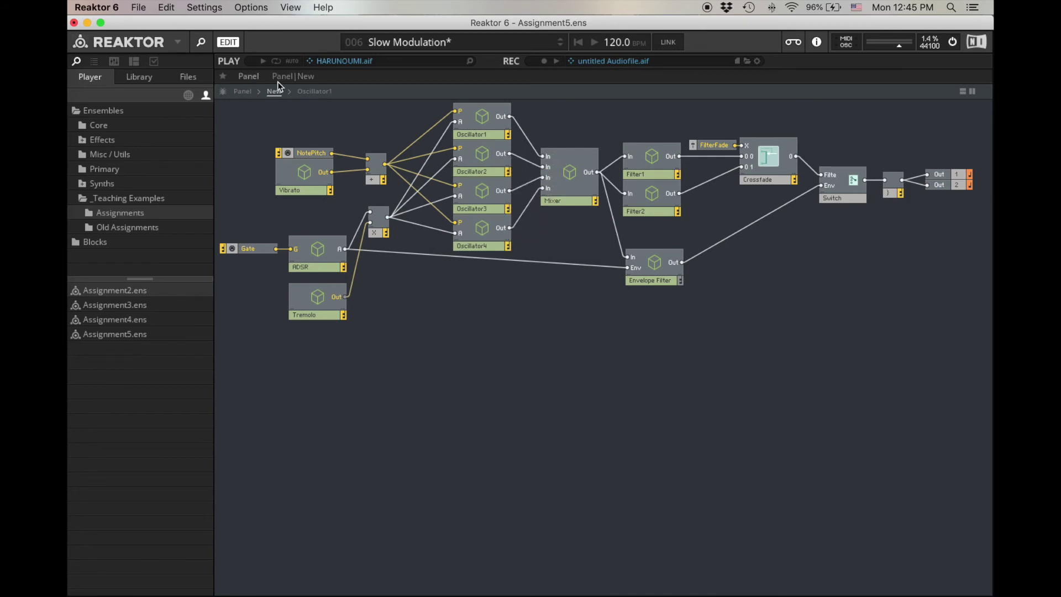
{"action": "left_click", "coordinate": [235, 93]}
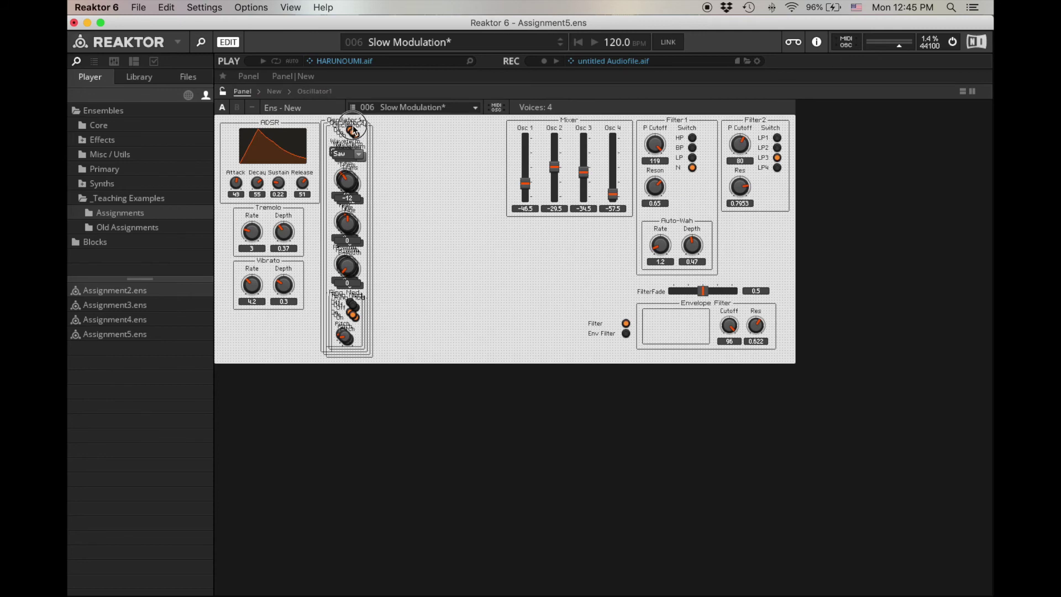
Arrange the four oscillator panels in one row beside the ADSR section and lock the panel
{"action": "left_click_drag", "start_coordinate": [353, 131], "coordinate": [436, 123]}
{"action": "left_click_drag", "start_coordinate": [361, 130], "coordinate": [499, 125]}
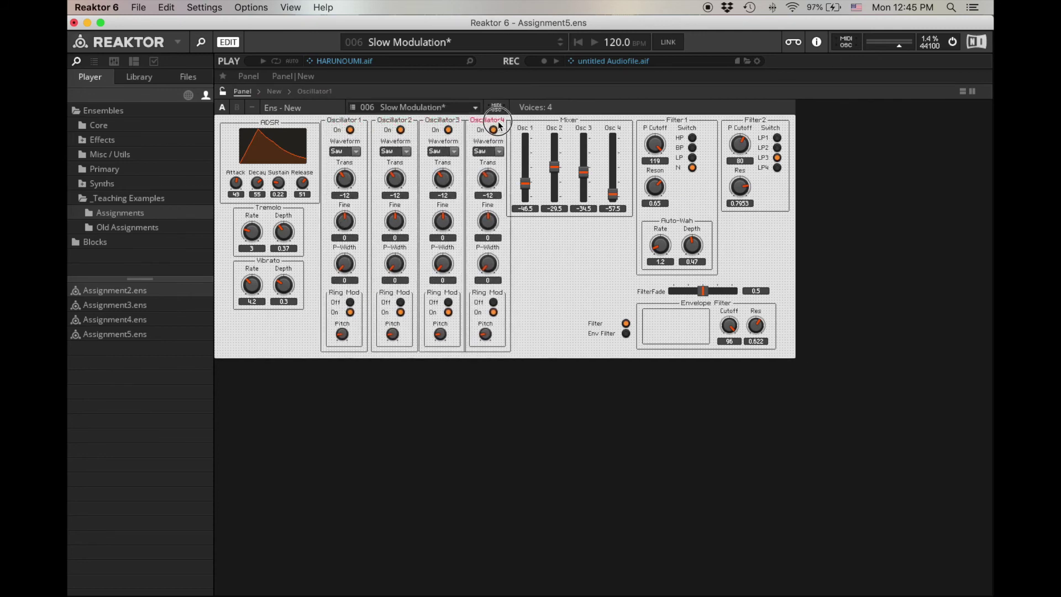
{"action": "left_click_drag", "start_coordinate": [394, 122], "coordinate": [479, 123]}
{"action": "left_click_drag", "start_coordinate": [794, 360], "coordinate": [514, 115]}
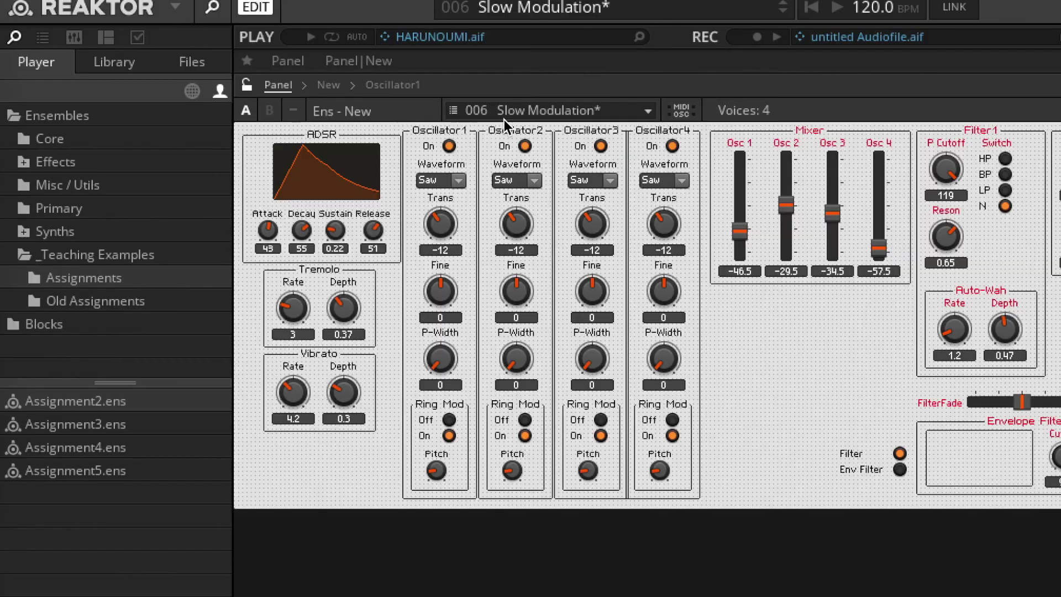
{"action": "left_click", "coordinate": [243, 84]}
Set Ring Mod to Off on all four oscillators and switch off Oscillators 2–4
{"action": "left_click", "coordinate": [448, 420]}
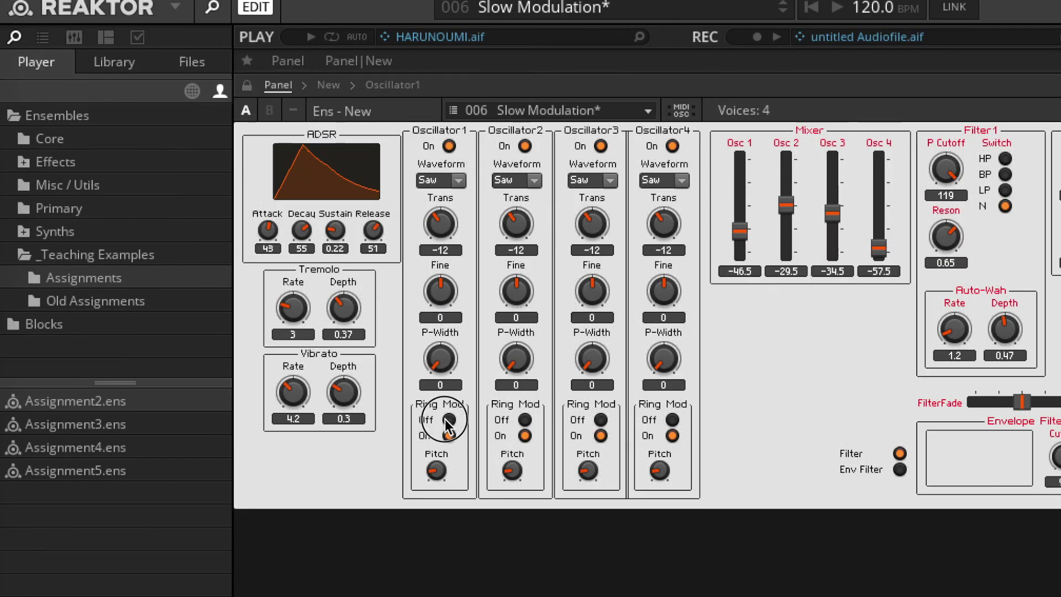
{"action": "left_click", "coordinate": [524, 420]}
{"action": "left_click", "coordinate": [600, 420]}
{"action": "left_click", "coordinate": [672, 420]}
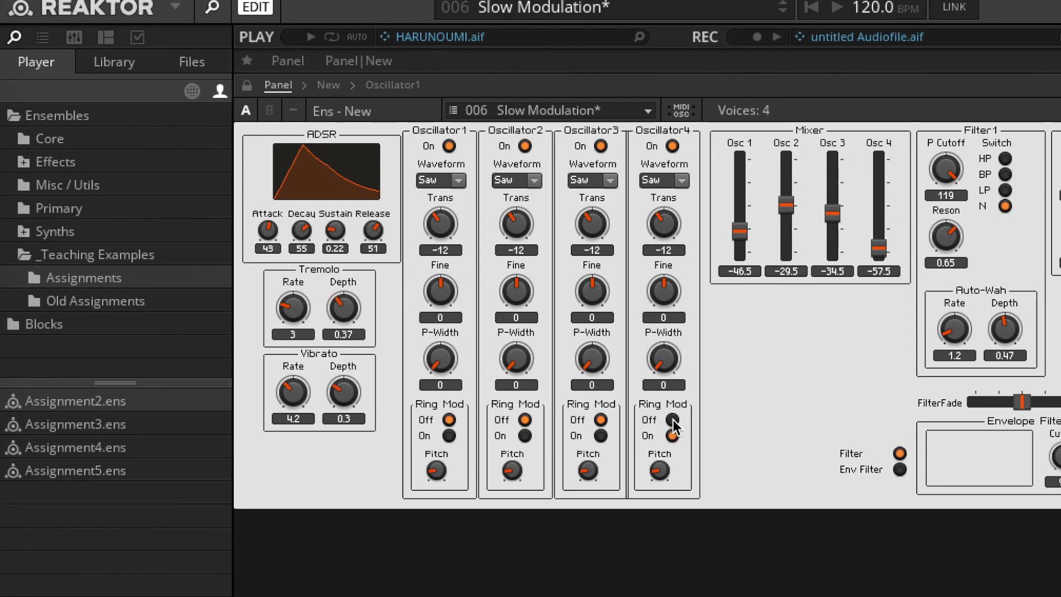
{"action": "left_click", "coordinate": [525, 146]}
{"action": "left_click", "coordinate": [600, 146]}
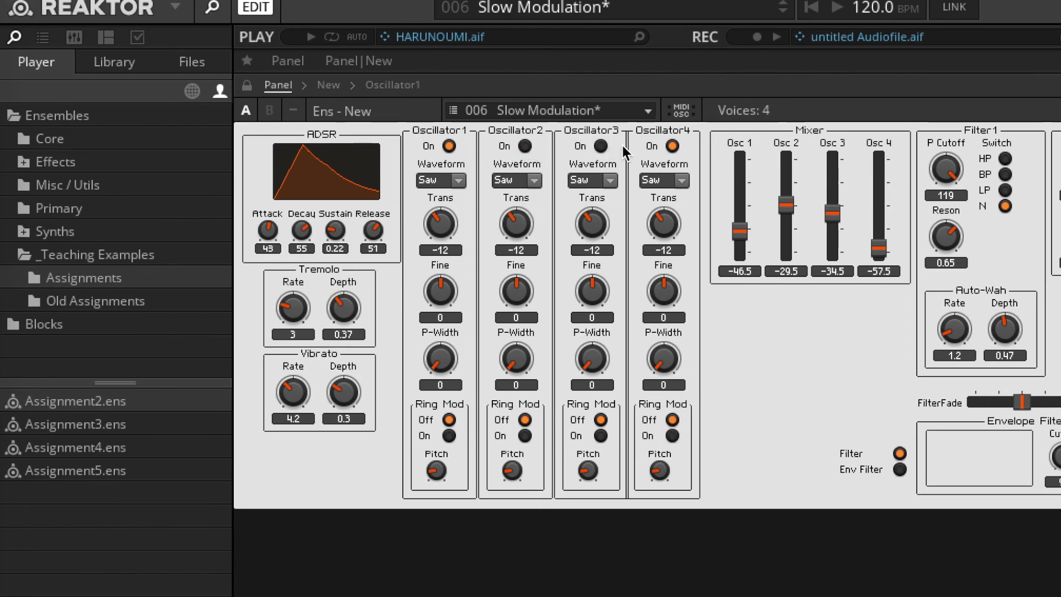
{"action": "left_click", "coordinate": [672, 146]}
Give Oscillator1 mixer level 0, Trans 0, Ring Mod On and the Tri waveform
{"action": "left_click_drag", "start_coordinate": [739, 232], "coordinate": [751, 135]}
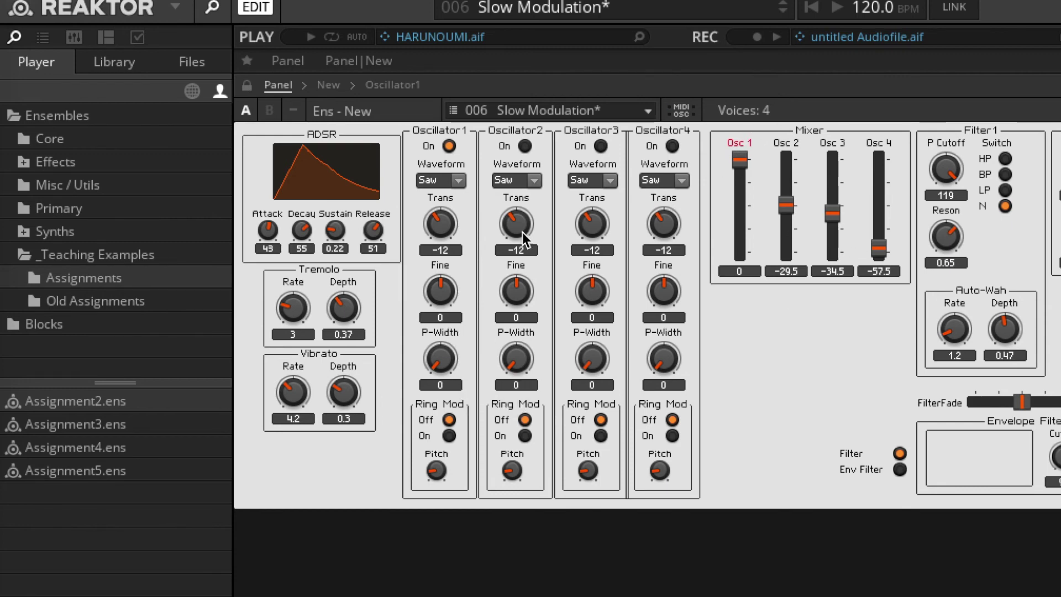
{"action": "left_click_drag", "start_coordinate": [448, 220], "coordinate": [447, 213]}
{"action": "left_click", "coordinate": [450, 436]}
{"action": "left_click", "coordinate": [436, 464]}
{"action": "left_click", "coordinate": [436, 463]}
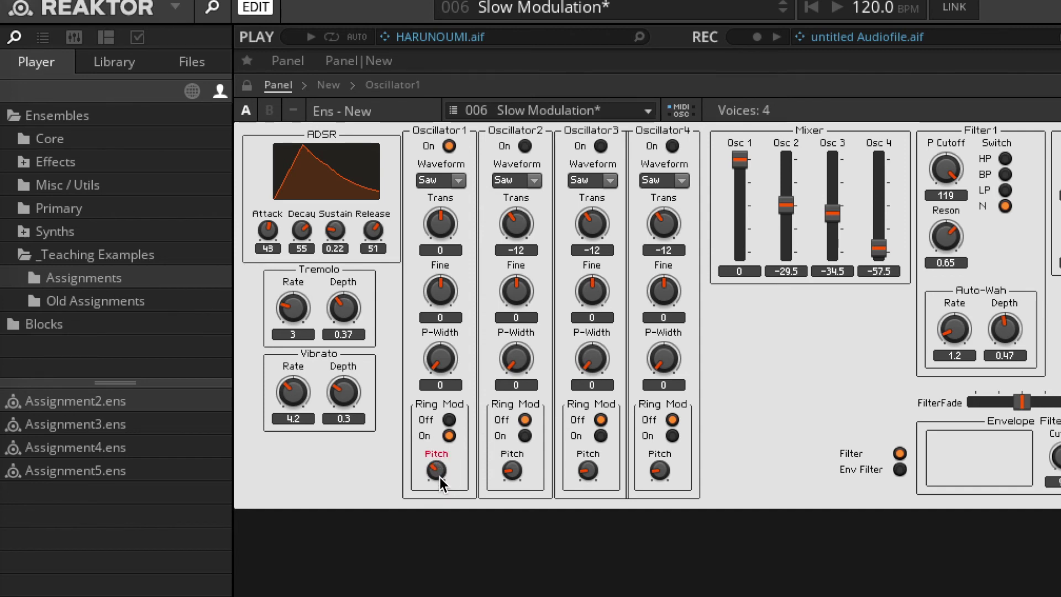
{"action": "left_click", "coordinate": [450, 175]}
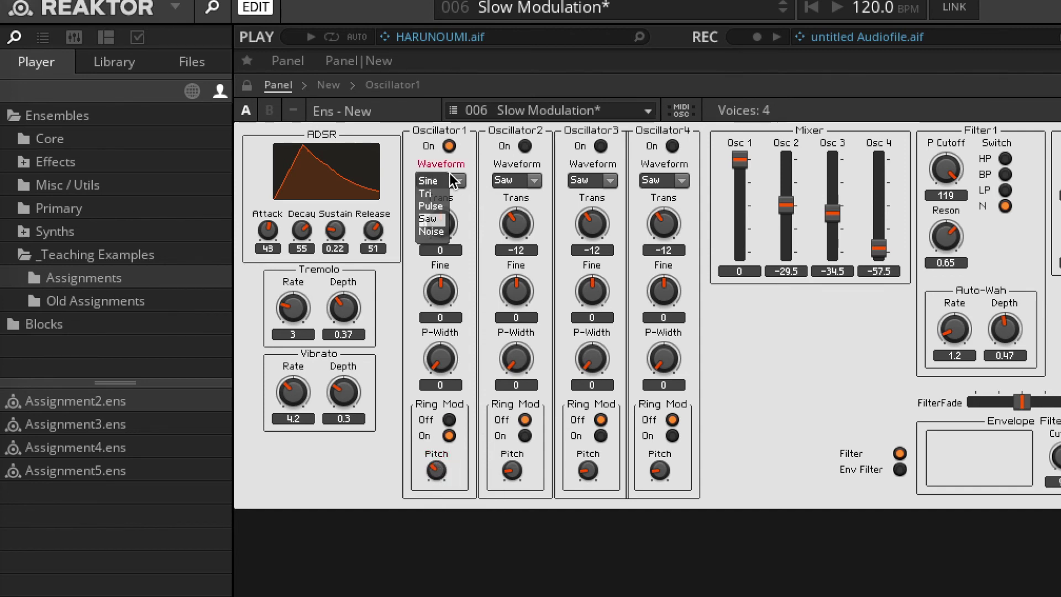
{"action": "left_click", "coordinate": [437, 196]}
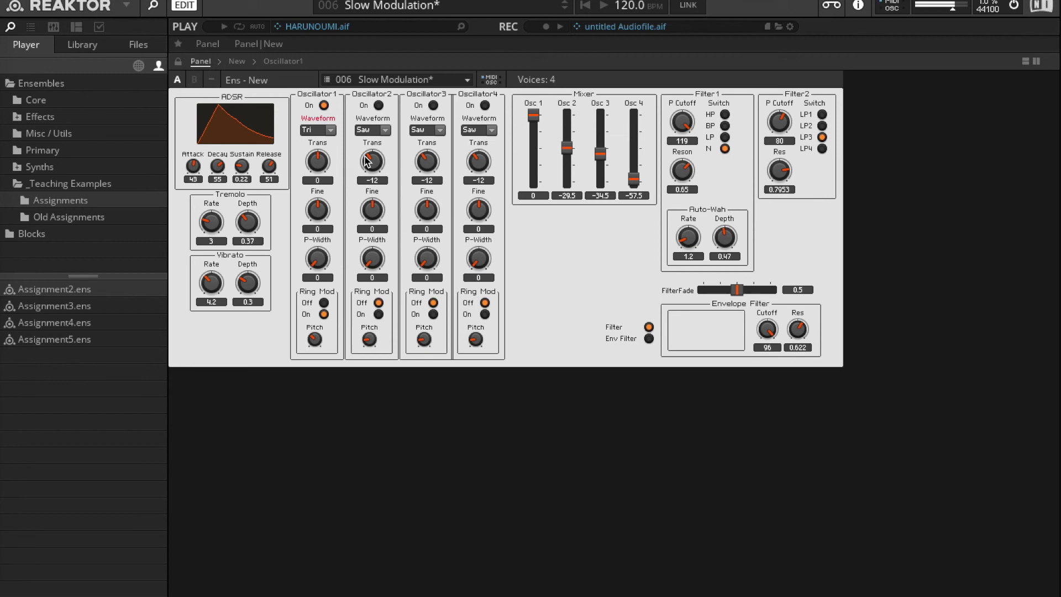
Enable Oscillator2 at -7.5, set FilterFade 0, Auto-Wah Rate 4.7 and shorten the Attack
{"action": "left_click", "coordinate": [378, 105]}
{"action": "left_click_drag", "start_coordinate": [570, 159], "coordinate": [571, 124]}
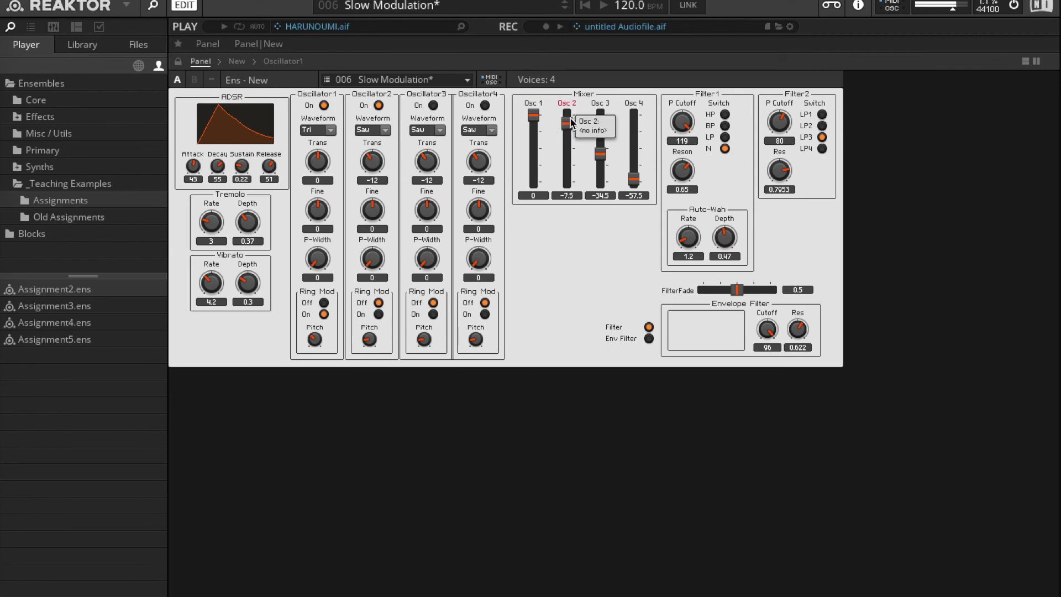
{"action": "left_click_drag", "start_coordinate": [737, 290], "coordinate": [722, 215]}
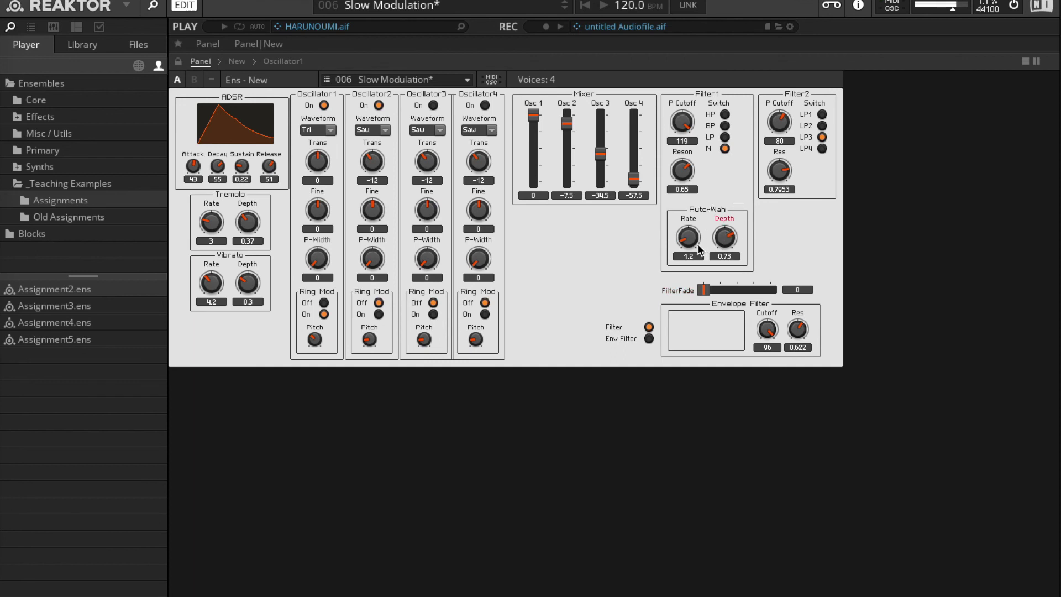
{"action": "left_click_drag", "start_coordinate": [698, 249], "coordinate": [693, 219]}
{"action": "mouse_move", "coordinate": [688, 345]}
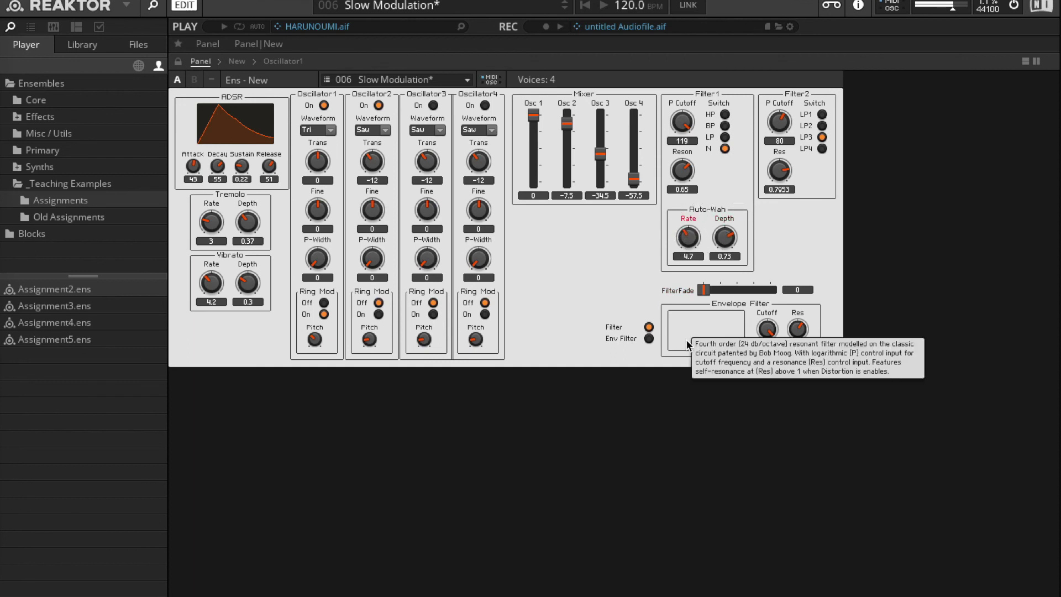
{"action": "left_click_drag", "start_coordinate": [193, 166], "coordinate": [214, 200]}
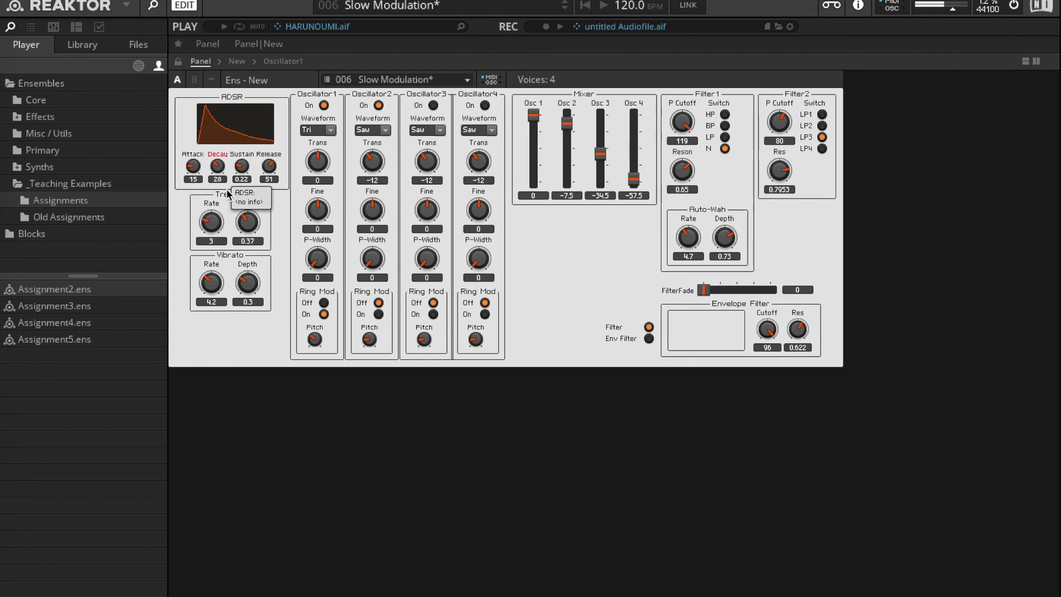
Enable Sine Oscillator3 at -8 with Ring Mod On, Trans 12; route through Env Filter, Cutoff 65
{"action": "left_click", "coordinate": [433, 105]}
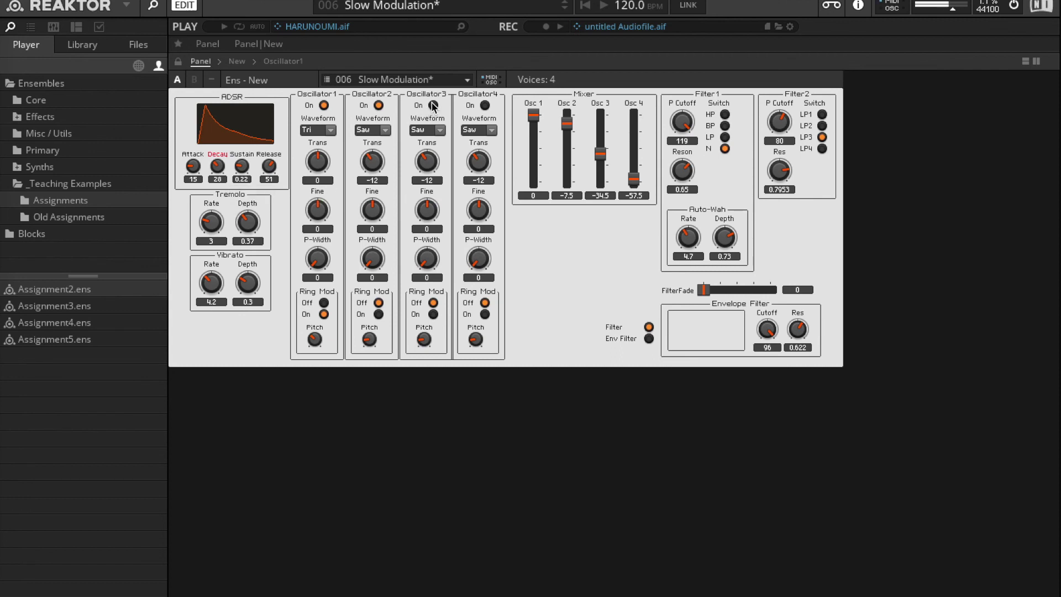
{"action": "left_click", "coordinate": [437, 131]}
{"action": "left_click", "coordinate": [423, 136]}
{"action": "left_click_drag", "start_coordinate": [600, 155], "coordinate": [600, 123]}
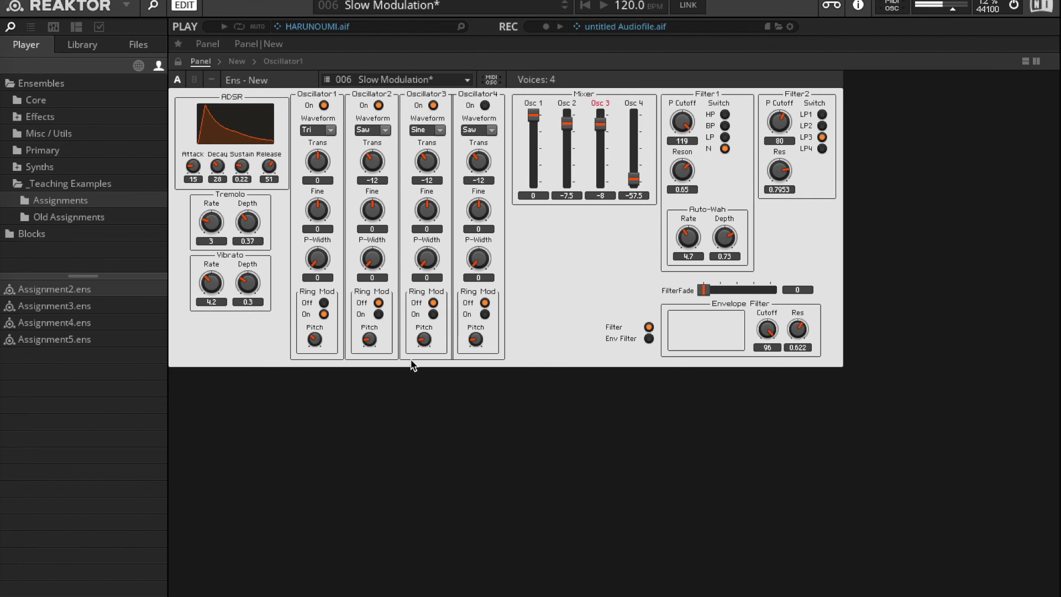
{"action": "left_click", "coordinate": [428, 314]}
{"action": "left_click_drag", "start_coordinate": [427, 161], "coordinate": [423, 144]}
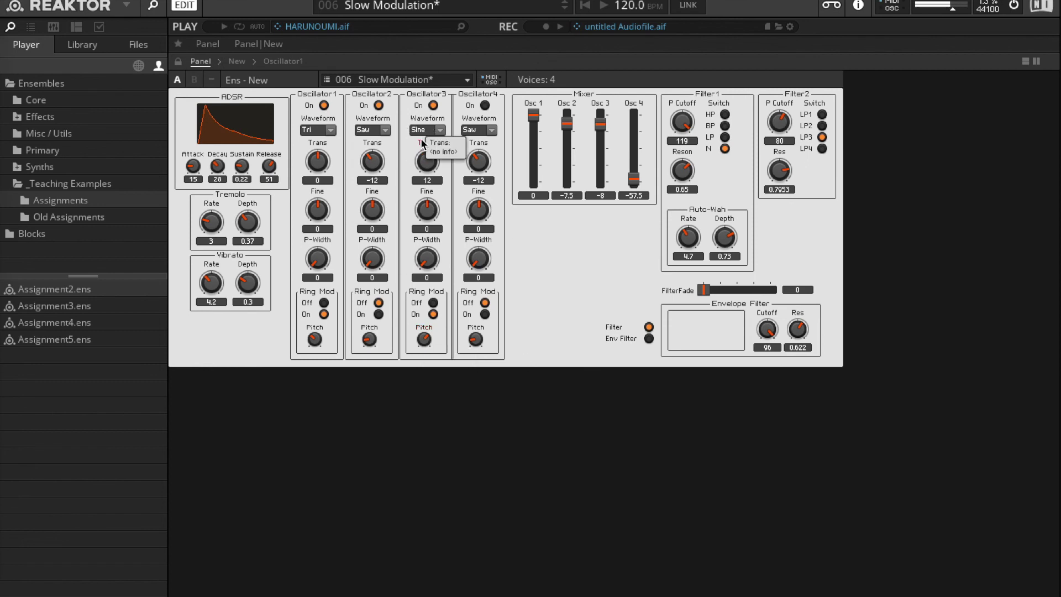
{"action": "left_click", "coordinate": [649, 339]}
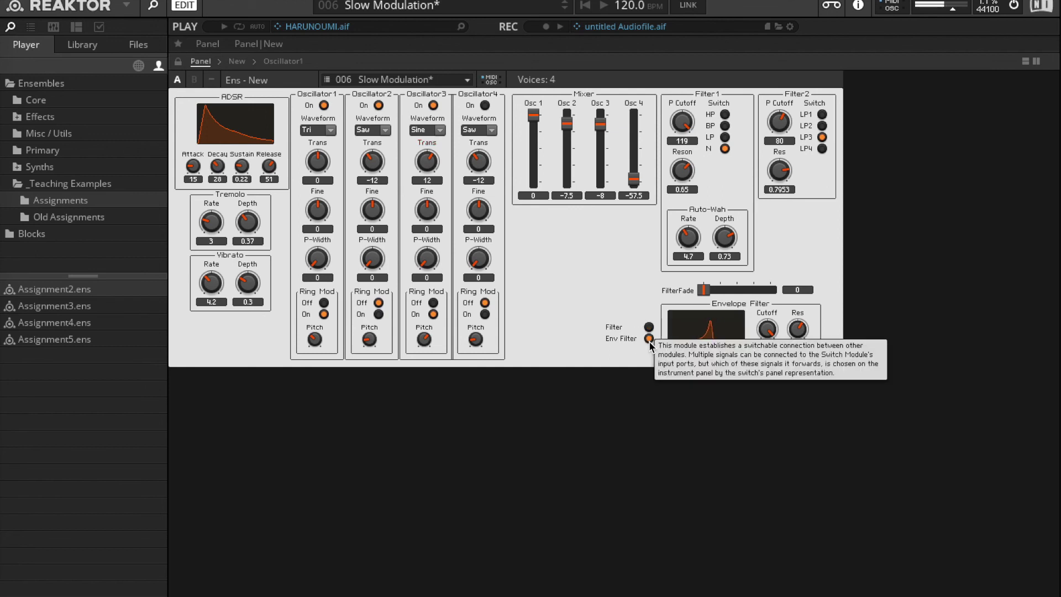
{"action": "left_click_drag", "start_coordinate": [767, 330], "coordinate": [803, 367]}
Return to the plain Filter path and enable Oscillator4 with Noise at mixer level -21.5
{"action": "left_click", "coordinate": [650, 328]}
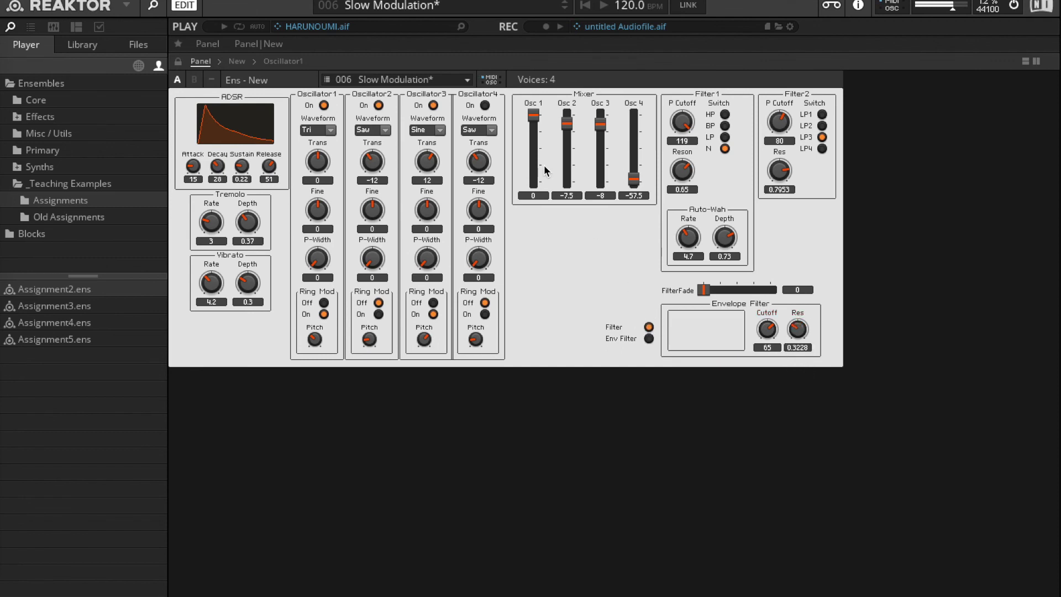
{"action": "left_click", "coordinate": [485, 105]}
{"action": "left_click", "coordinate": [492, 129]}
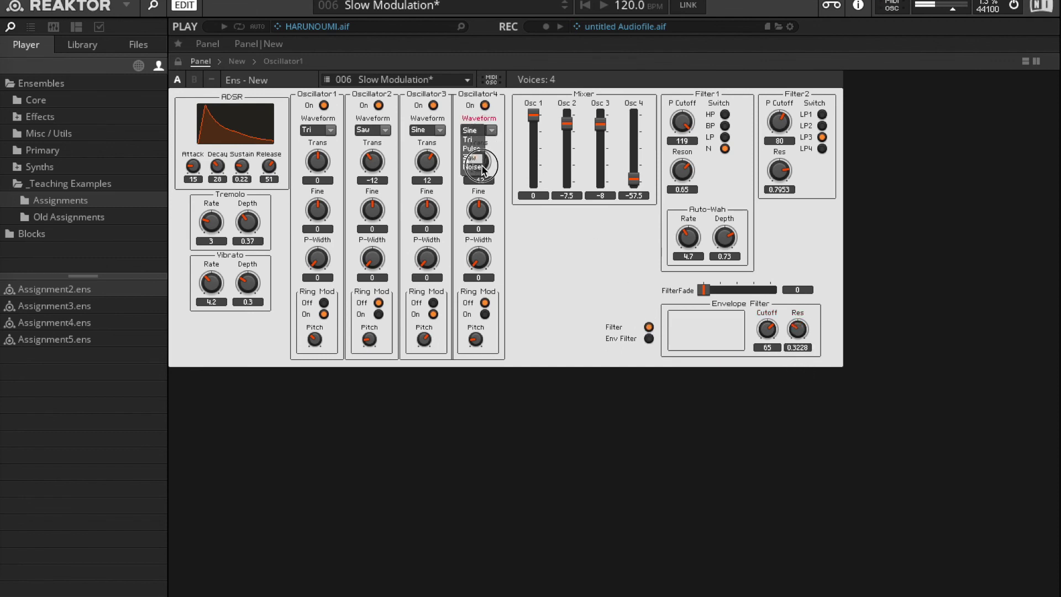
{"action": "left_click", "coordinate": [485, 170]}
{"action": "left_click_drag", "start_coordinate": [634, 178], "coordinate": [638, 126]}
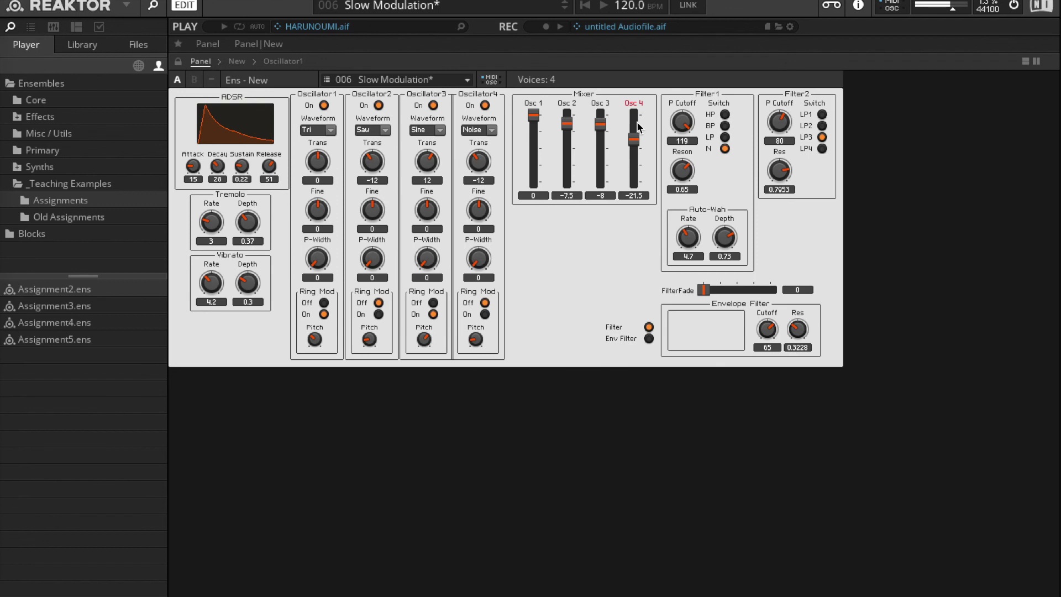
Set Ring Mod to On for Oscillators 1, 2, 3 and 4
{"action": "left_click", "coordinate": [433, 302]}
{"action": "left_click", "coordinate": [324, 302]}
{"action": "left_click", "coordinate": [324, 314]}
{"action": "left_click", "coordinate": [433, 314]}
{"action": "left_click", "coordinate": [484, 314]}
{"action": "left_click", "coordinate": [378, 314]}
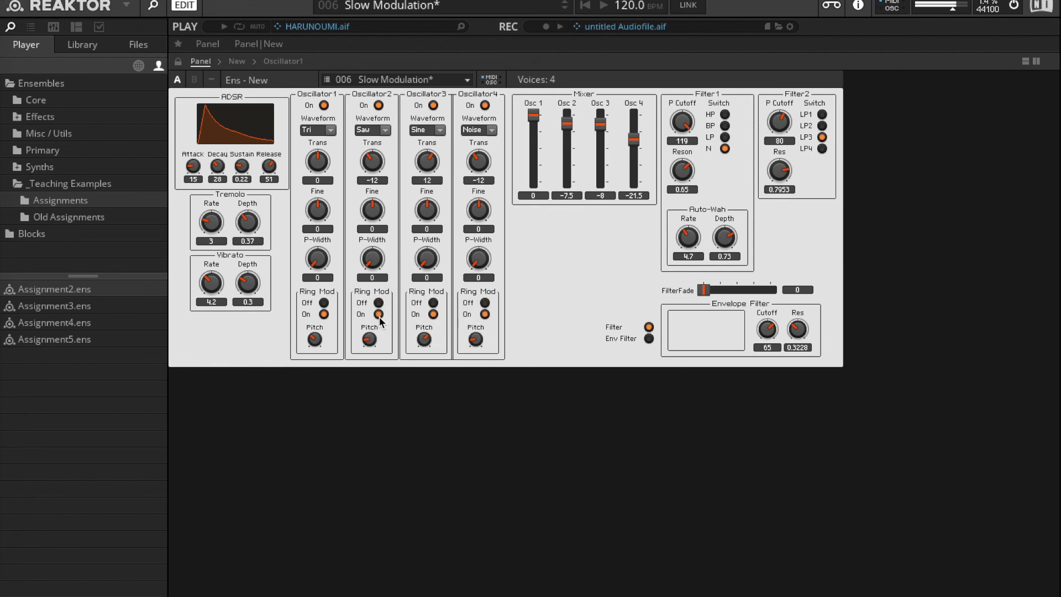